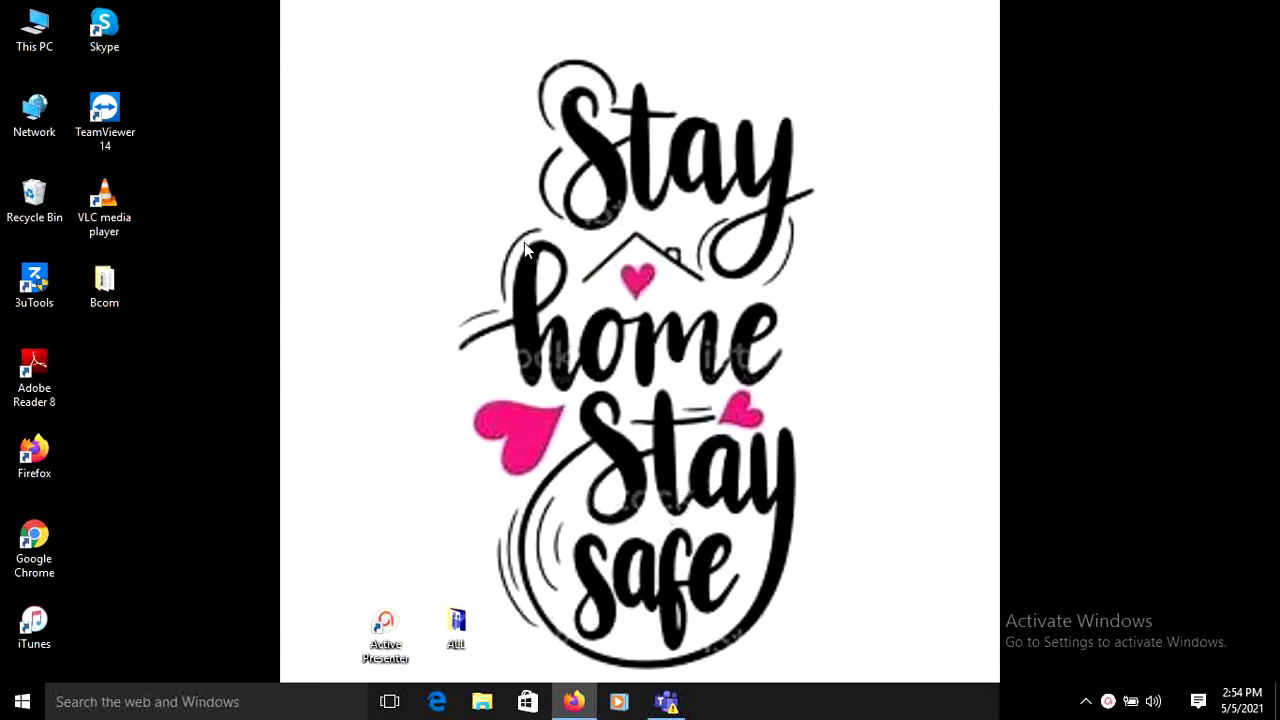
Open the Formating Text document from the Bcom folder on the desktop.
{"action": "double_click", "coordinate": [105, 290]}
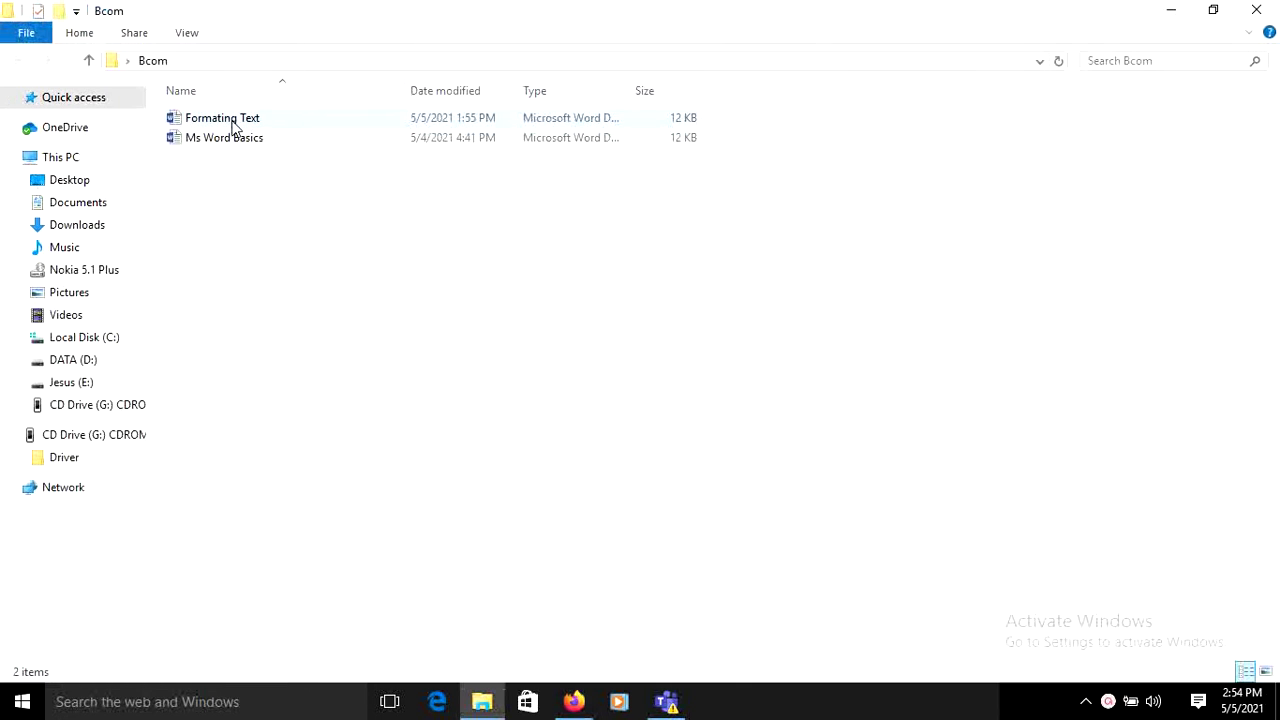
{"action": "double_click", "coordinate": [233, 121]}
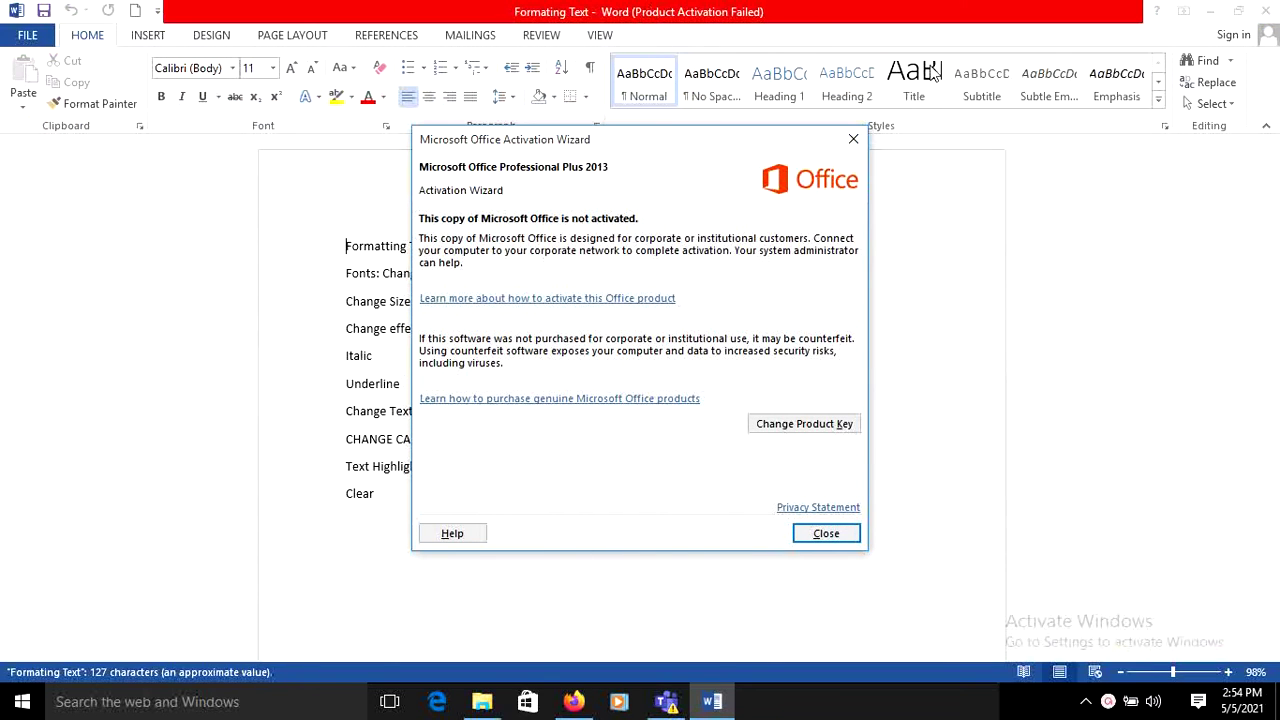
Close the Microsoft Office Activation Wizard dialog.
{"action": "left_click", "coordinate": [855, 142]}
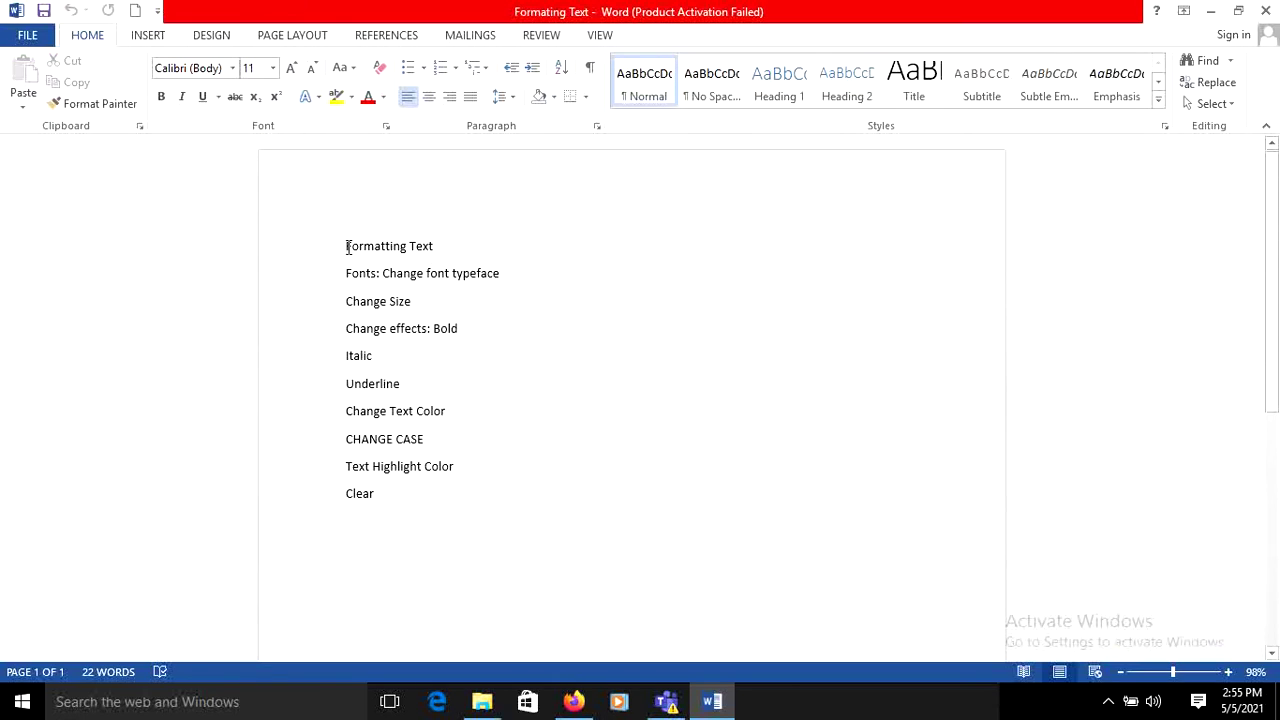
Try the Algerian typeface on the Fonts: Change font typeface line.
{"action": "left_click_drag", "start_coordinate": [347, 247], "coordinate": [441, 246]}
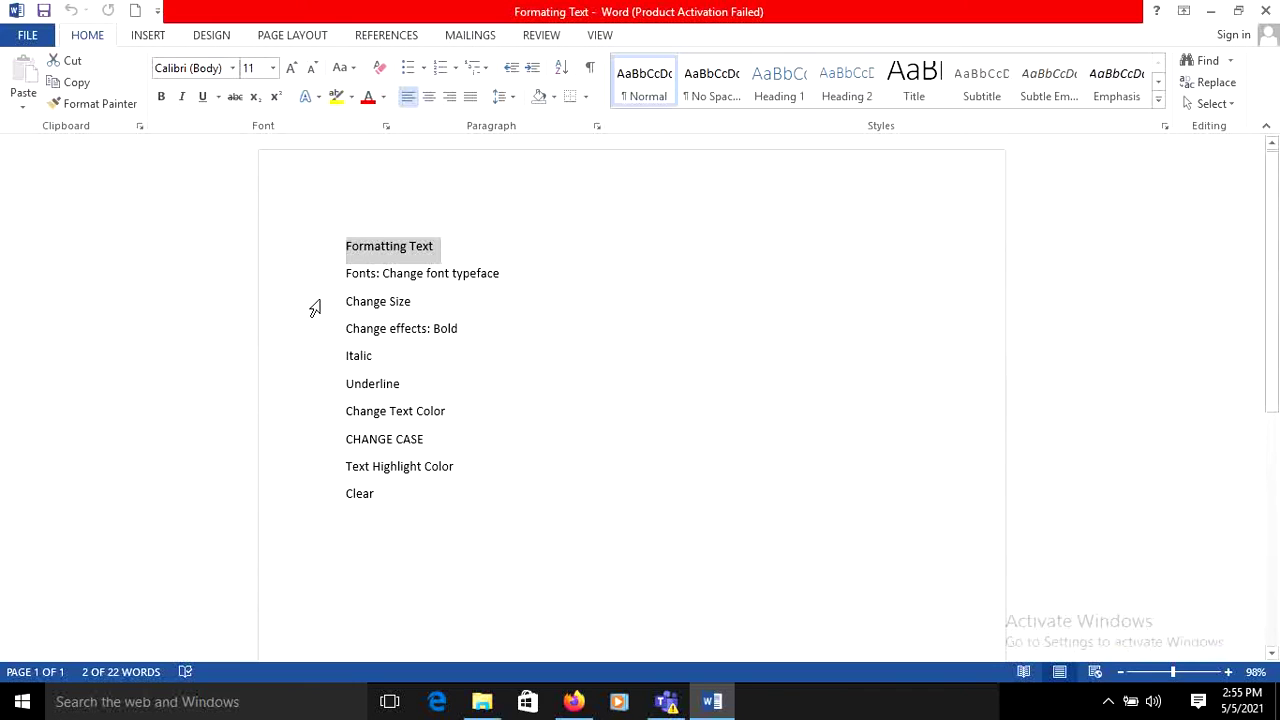
{"action": "left_click", "coordinate": [345, 274]}
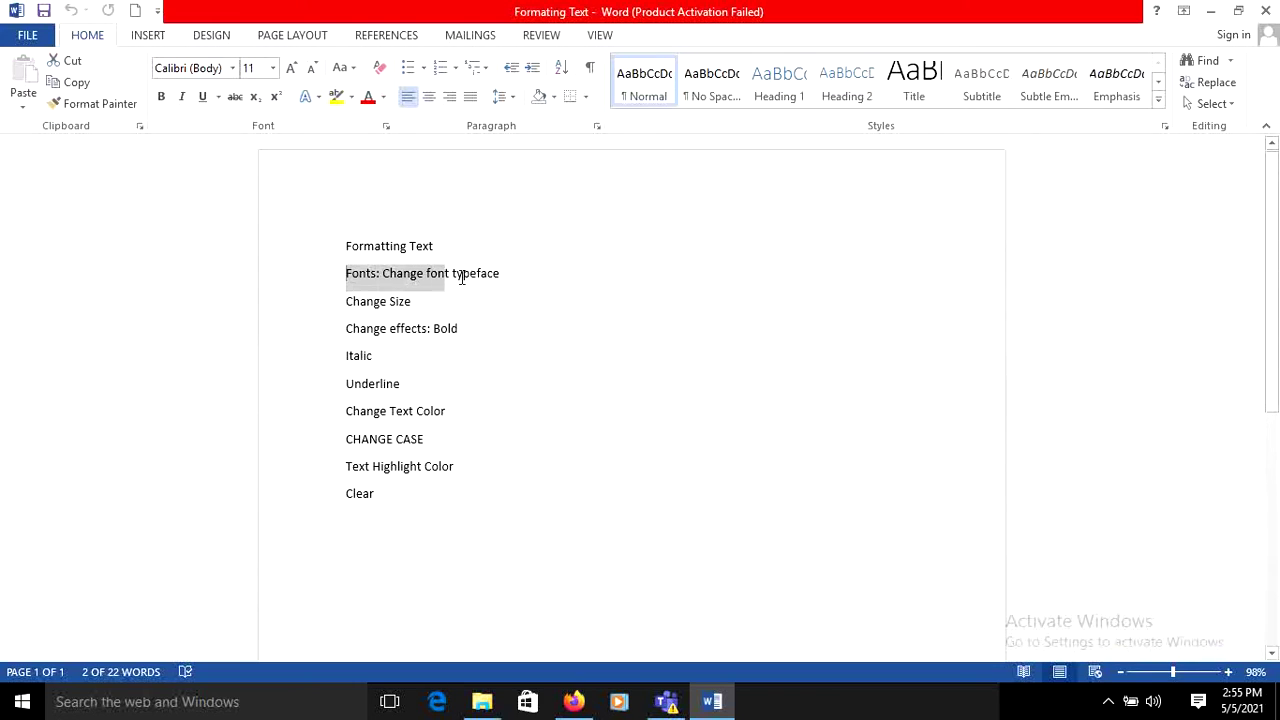
{"action": "left_click_drag", "start_coordinate": [345, 274], "coordinate": [493, 279]}
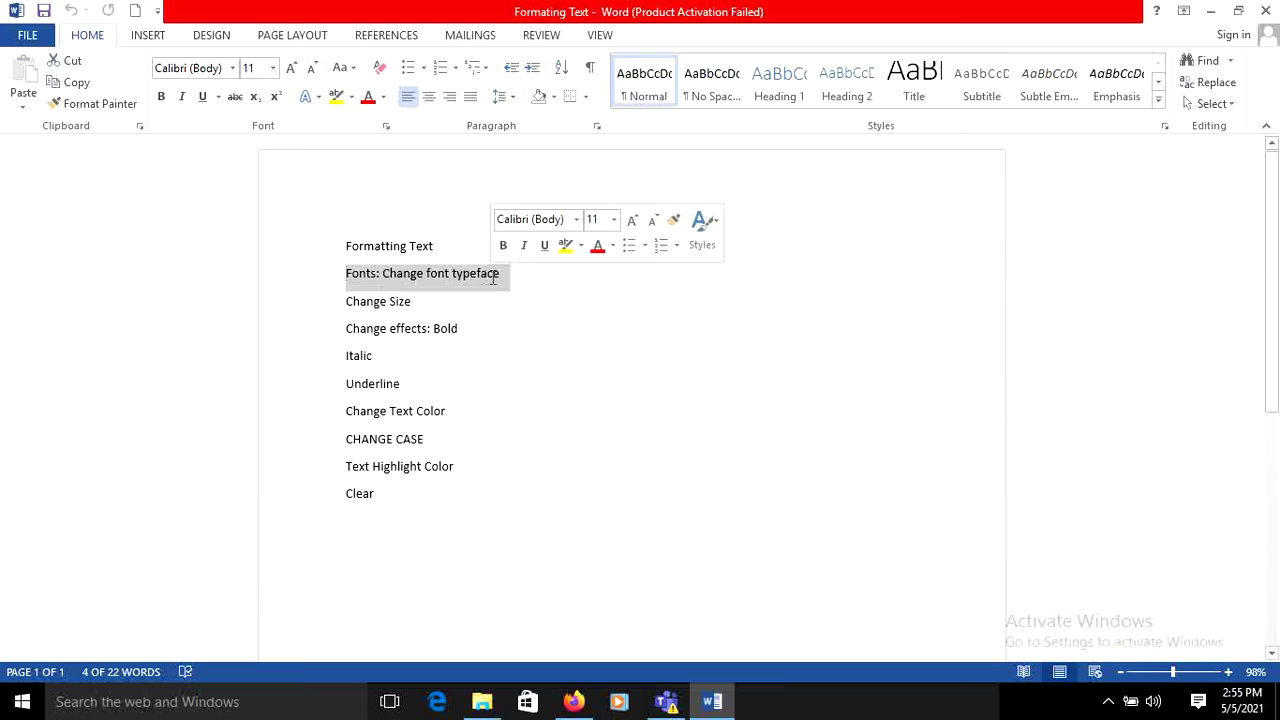
{"action": "left_click", "coordinate": [577, 222]}
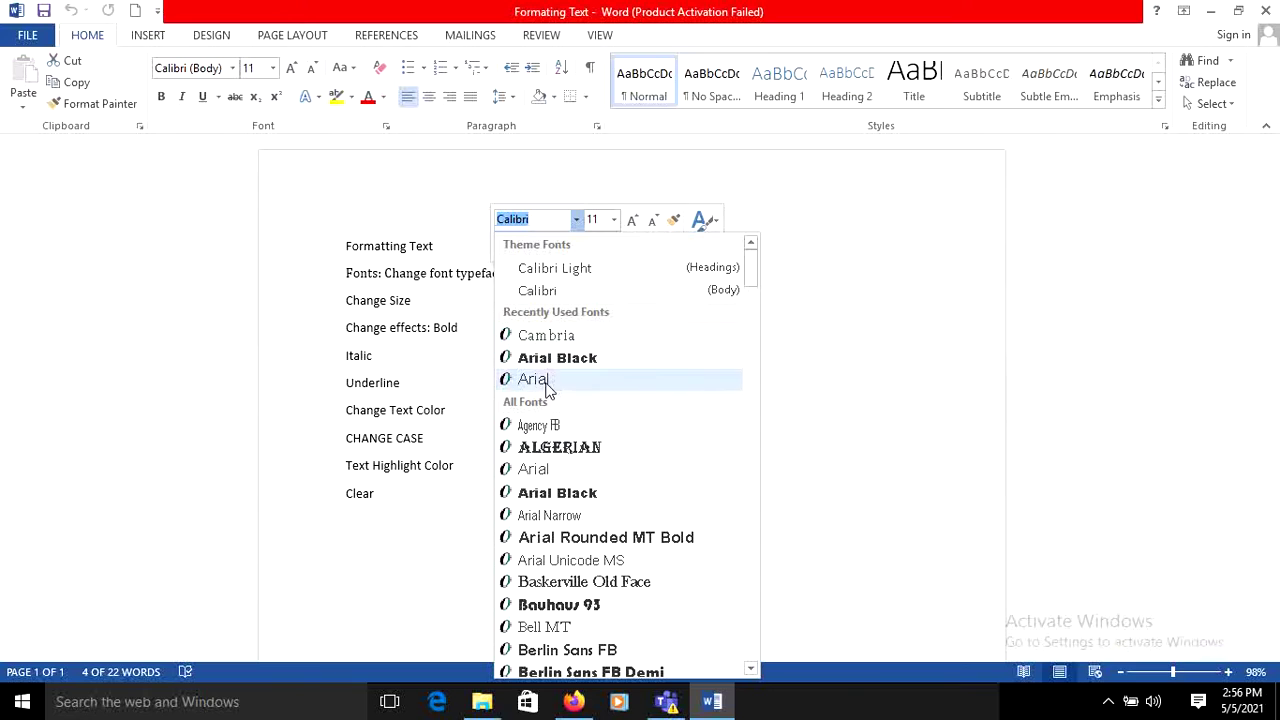
{"action": "left_click", "coordinate": [548, 449]}
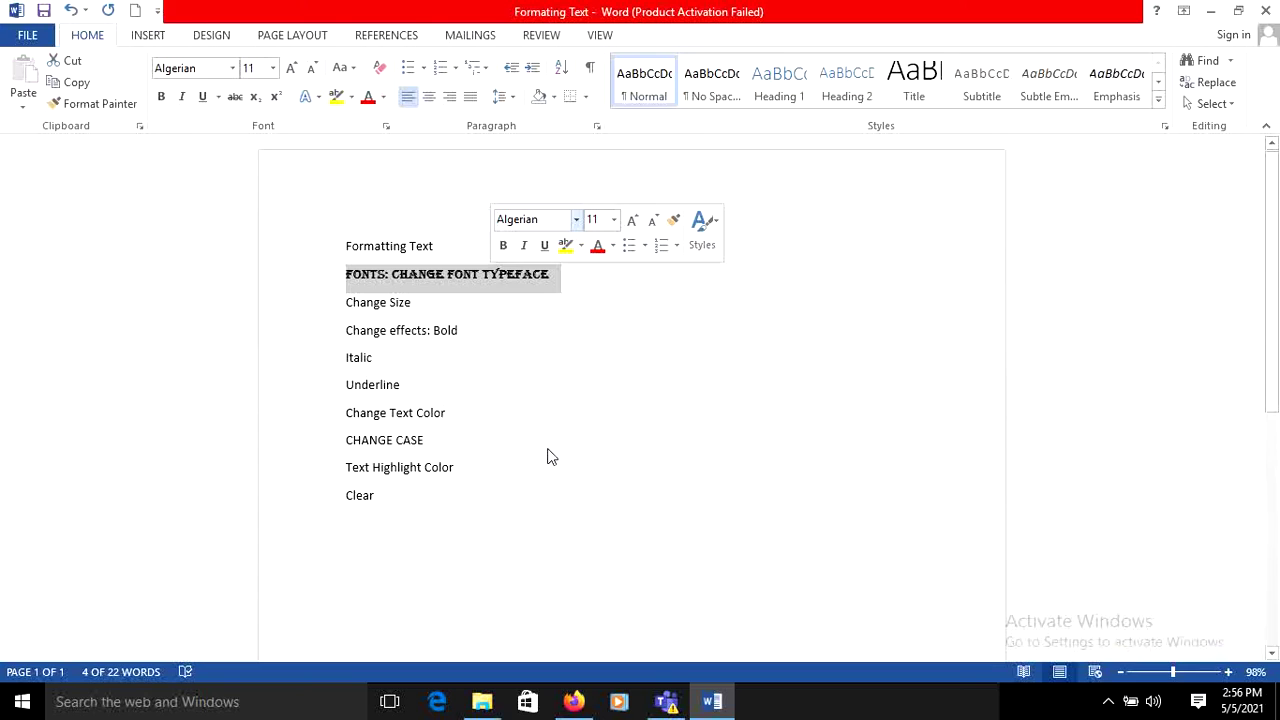
{"action": "left_click", "coordinate": [517, 357]}
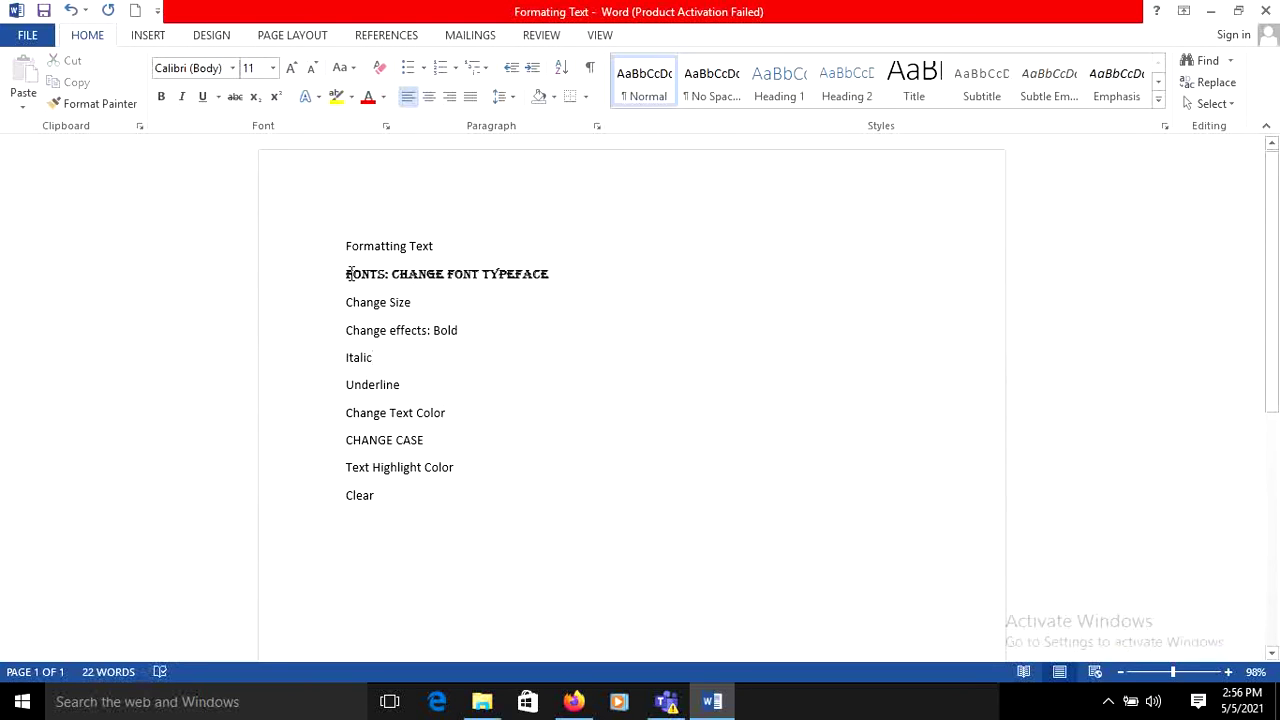
Switch the Fonts line's typeface to Baskerville Old Face.
{"action": "left_click_drag", "start_coordinate": [350, 273], "coordinate": [560, 277]}
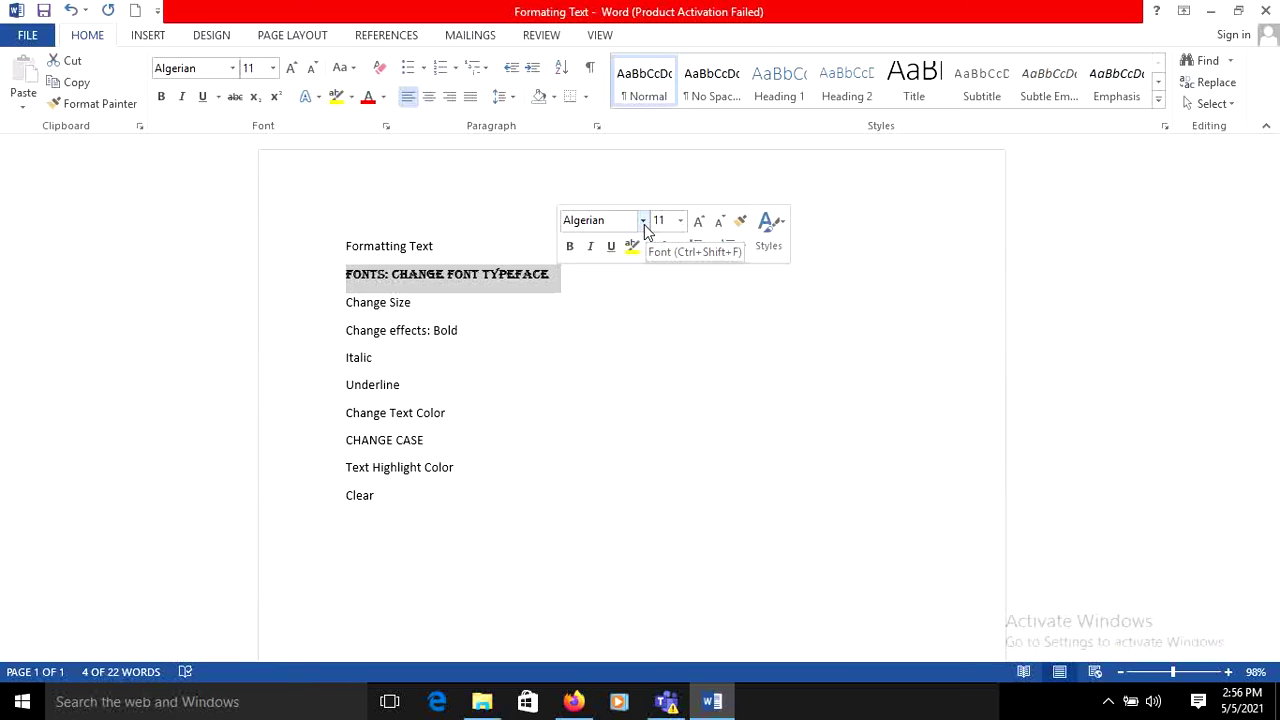
{"action": "left_click", "coordinate": [233, 70]}
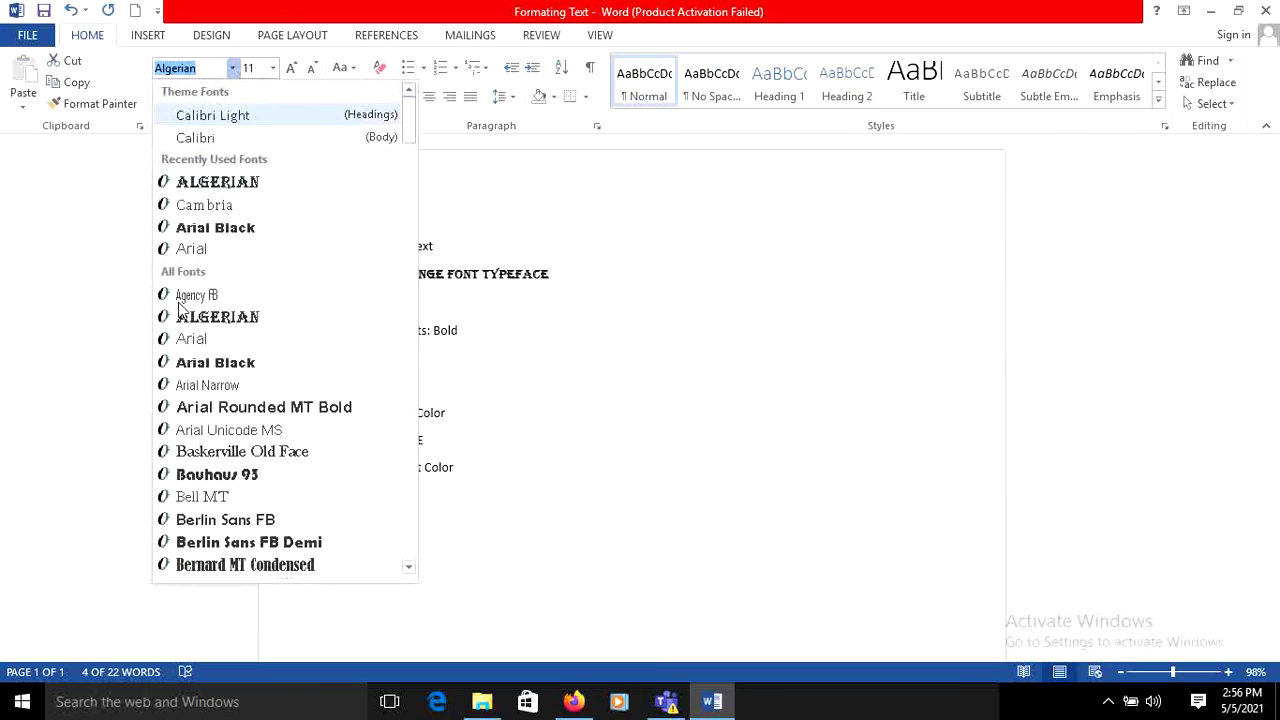
{"action": "left_click", "coordinate": [211, 455]}
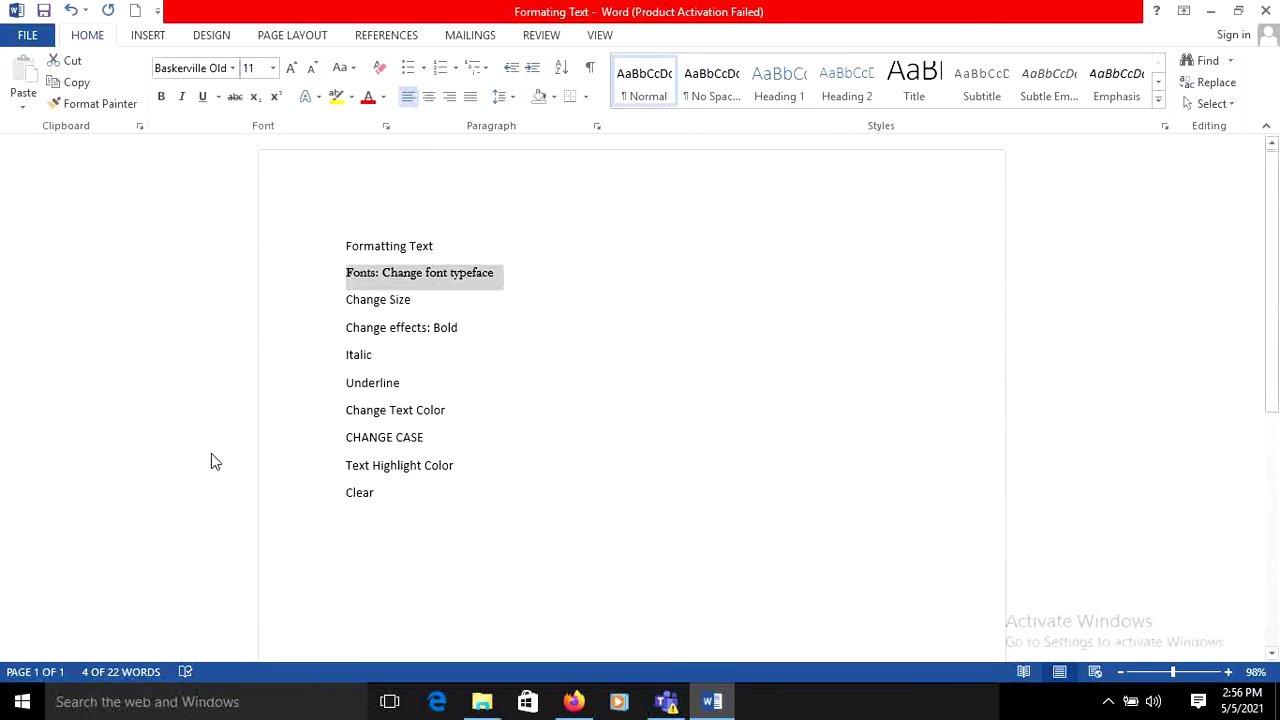
{"action": "left_click", "coordinate": [300, 361]}
{"action": "left_click", "coordinate": [588, 415]}
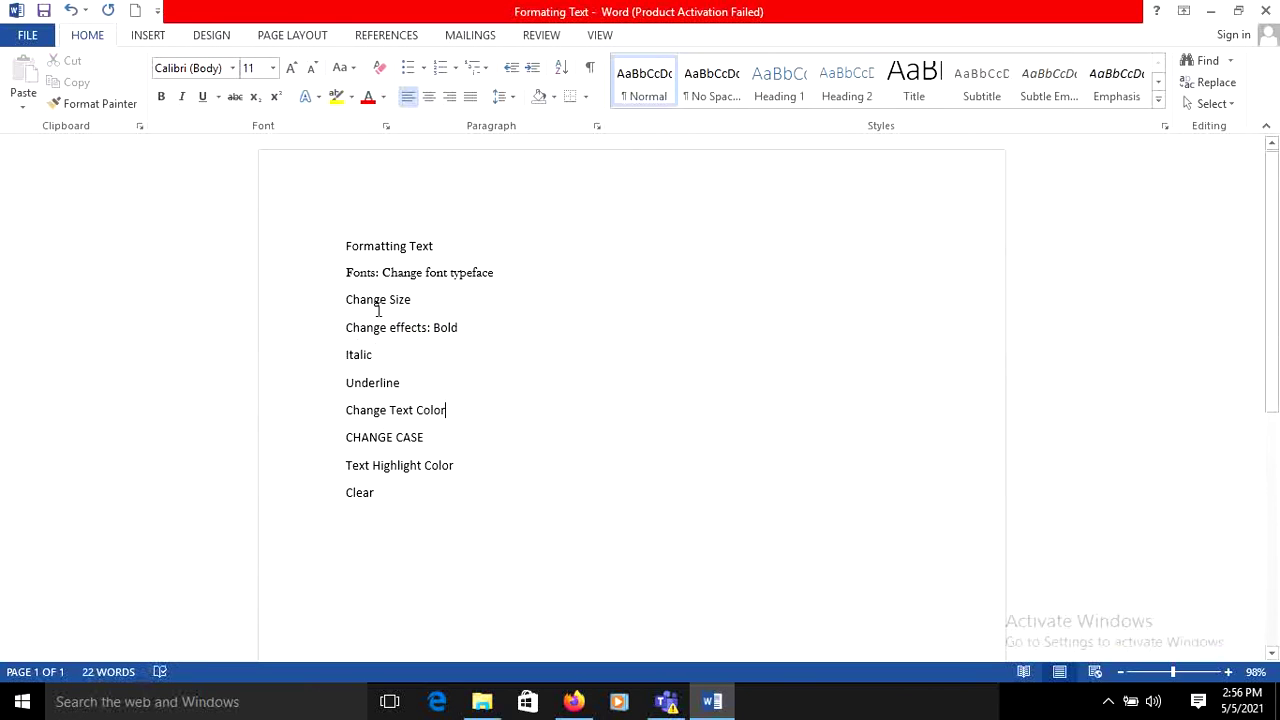
Resize the Change Size line to 15 pt, then settle on 22 pt.
{"action": "left_click_drag", "start_coordinate": [415, 299], "coordinate": [361, 301]}
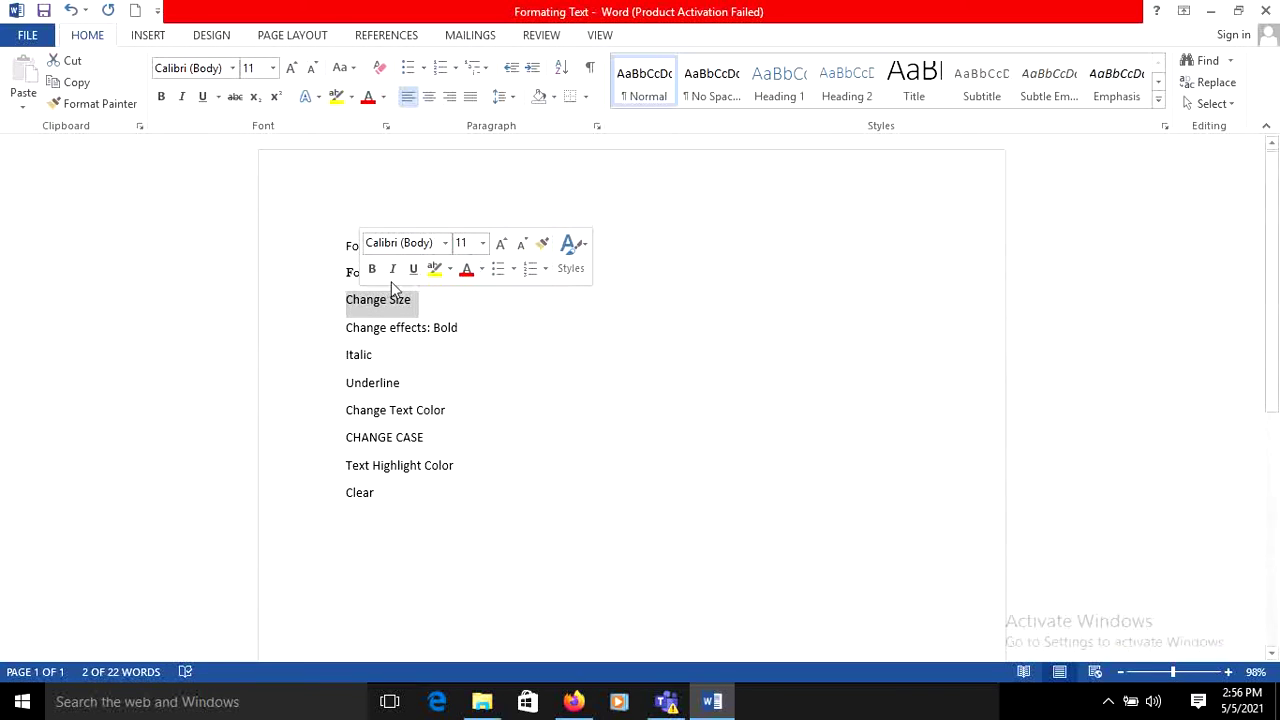
{"action": "left_click", "coordinate": [469, 243]}
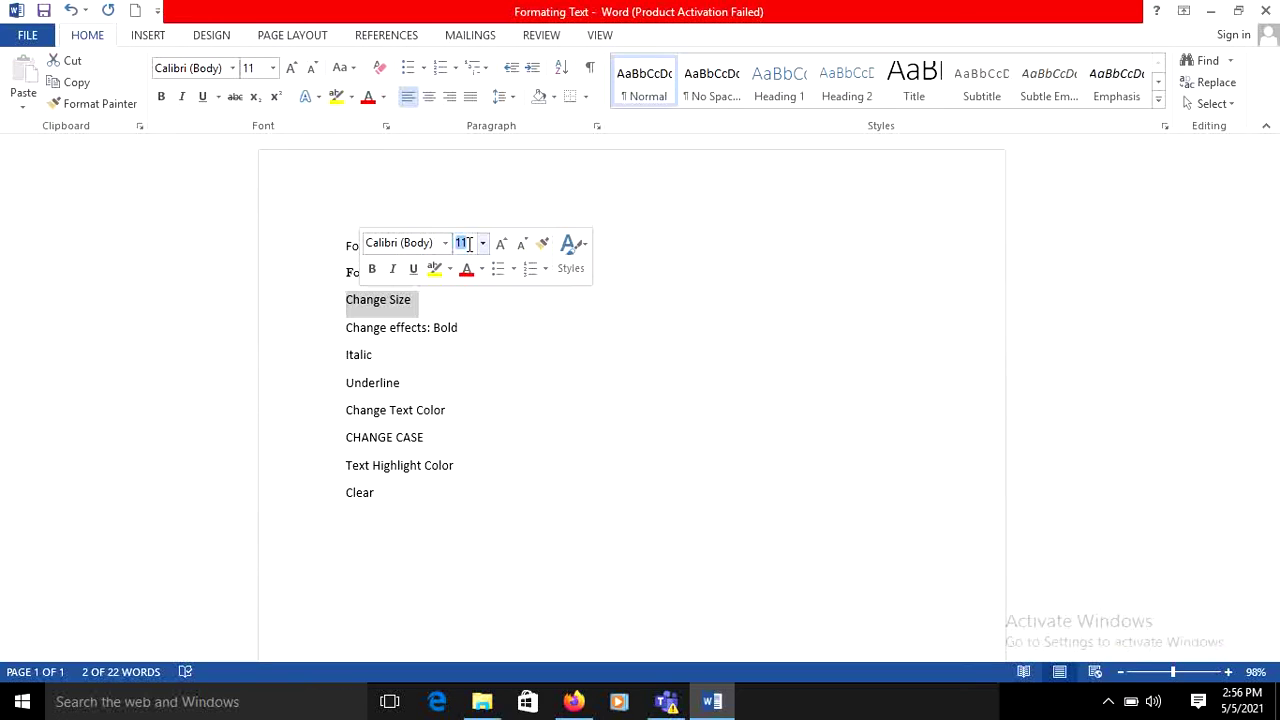
{"action": "type", "text": "1"}
{"action": "type", "text": "5"}
{"action": "key", "text": "Return"}
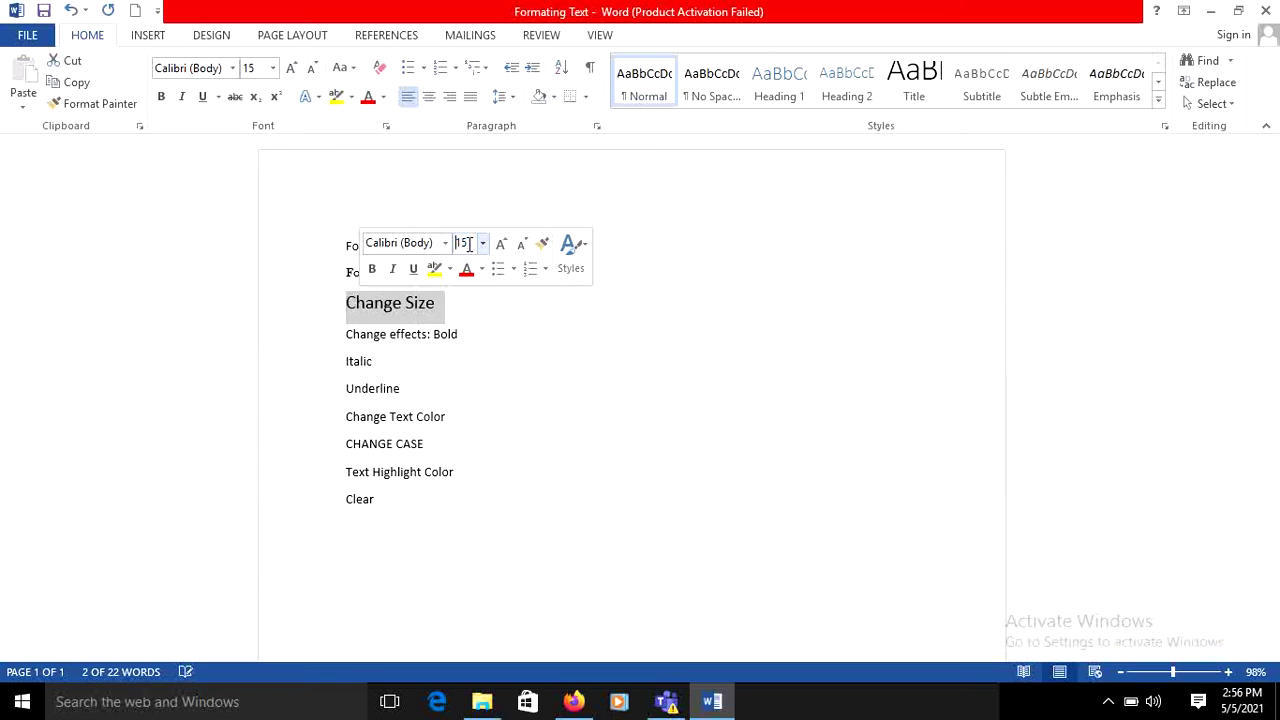
{"action": "left_click", "coordinate": [484, 246]}
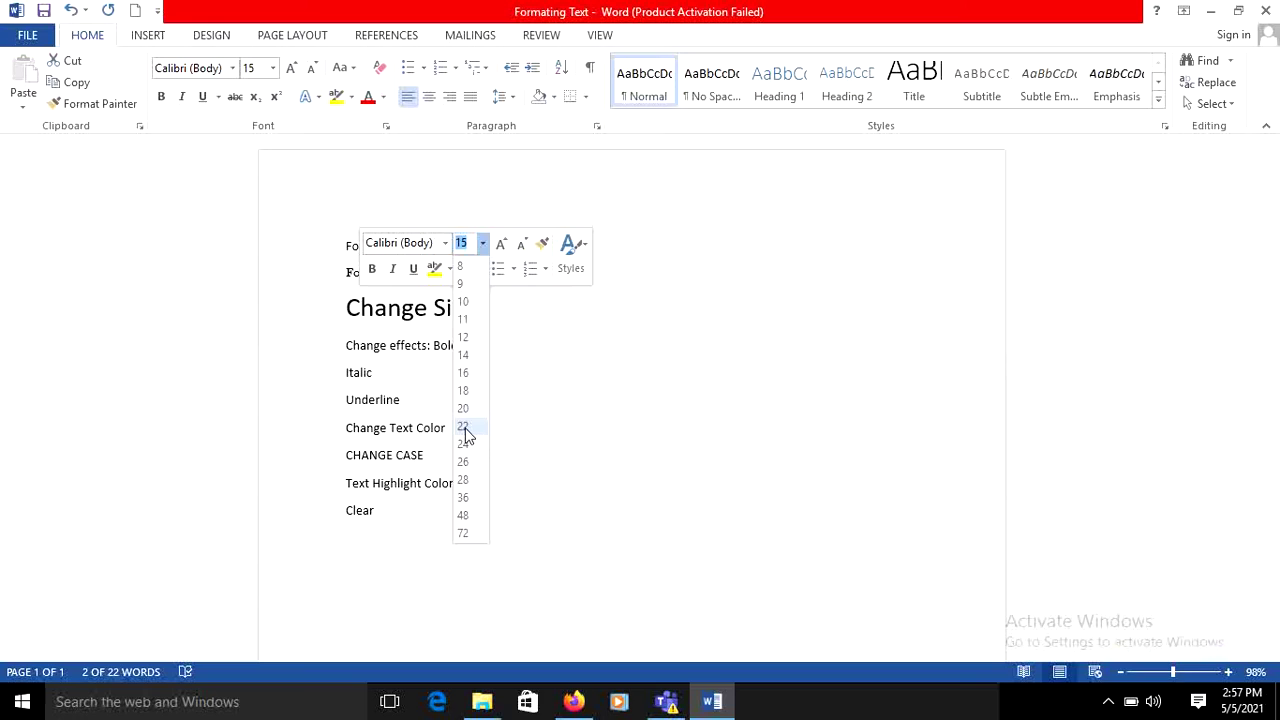
{"action": "left_click", "coordinate": [466, 427]}
{"action": "left_click", "coordinate": [477, 383]}
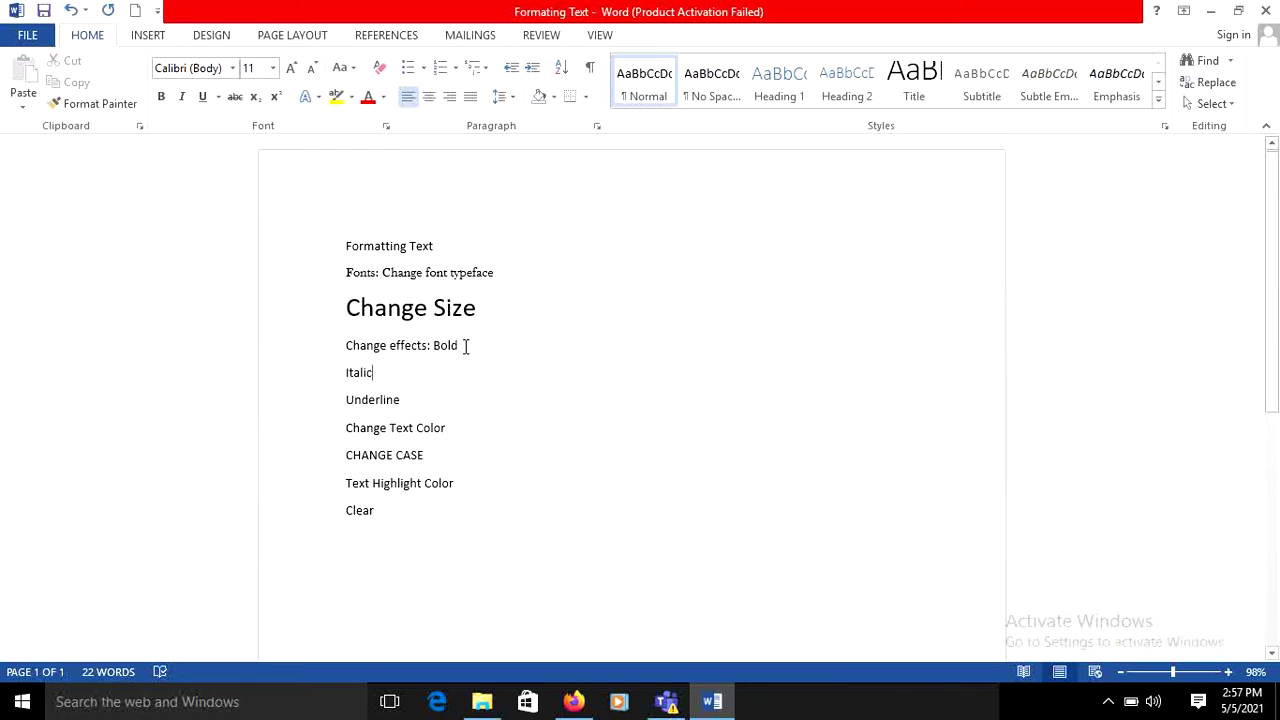
Bold the Change effects: Bold line, italicize Italic and underline Underline.
{"action": "left_click_drag", "start_coordinate": [462, 346], "coordinate": [366, 345]}
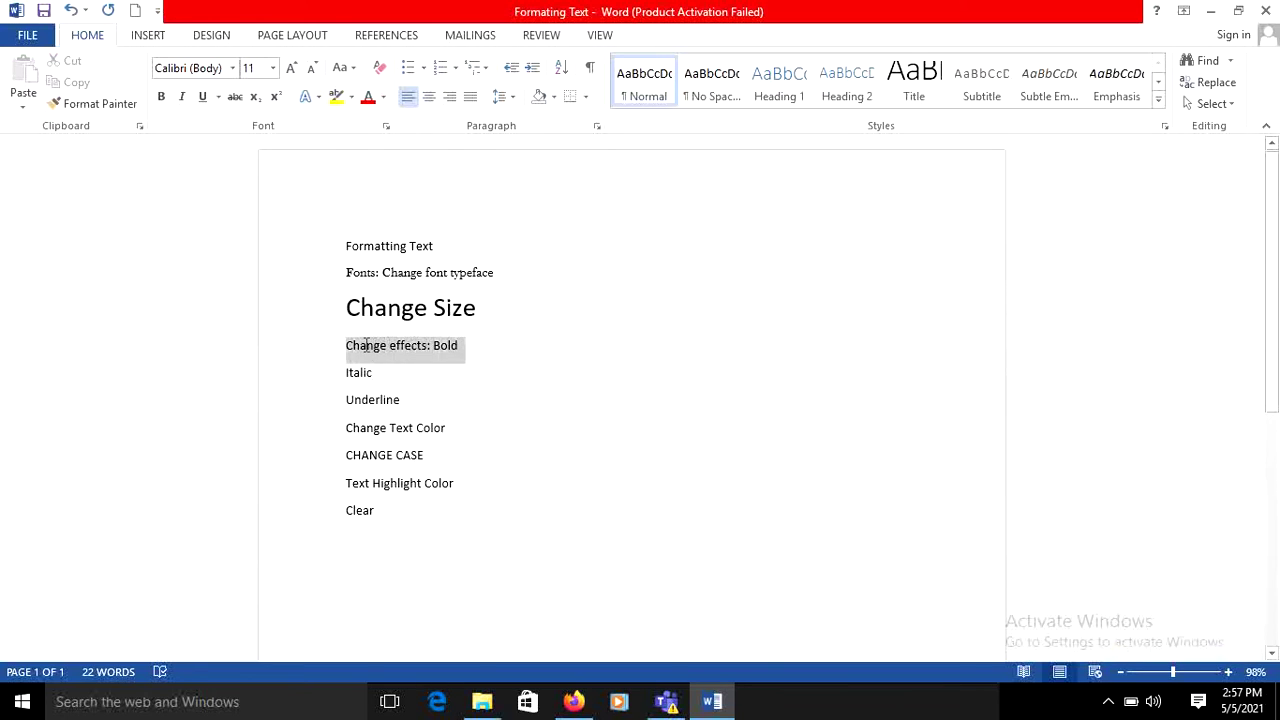
{"action": "left_click", "coordinate": [161, 100]}
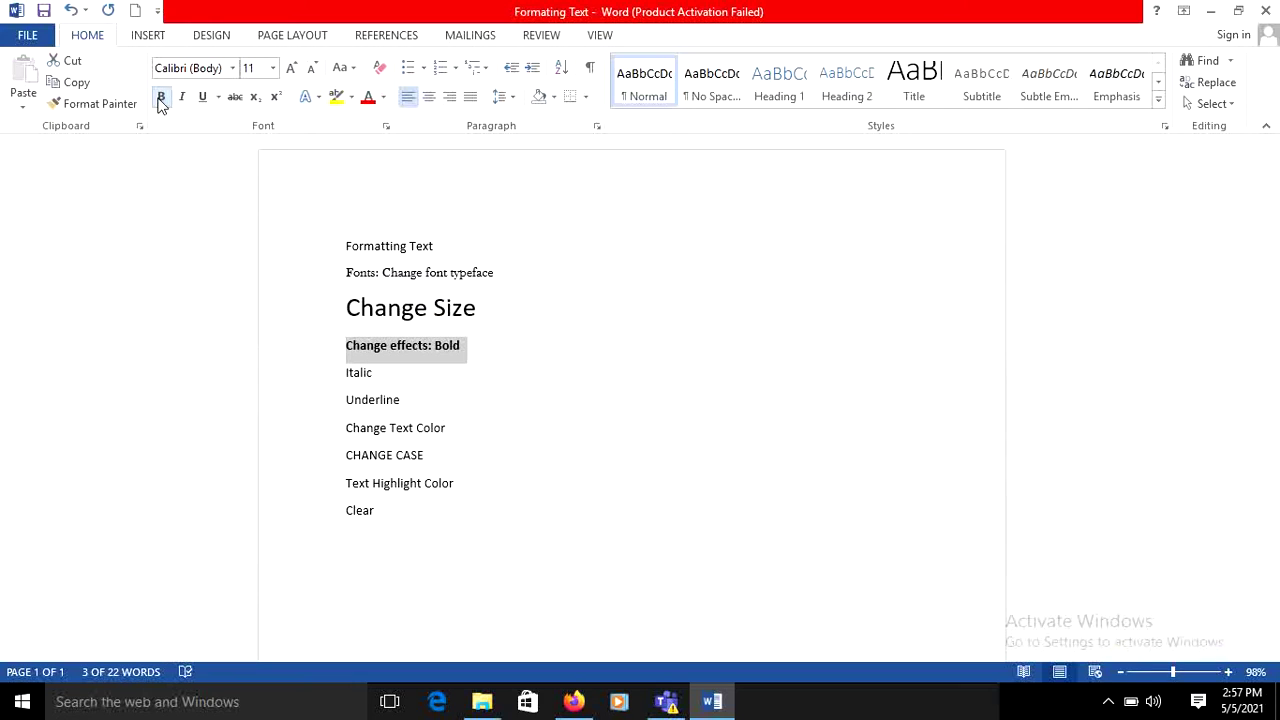
{"action": "left_click", "coordinate": [386, 372]}
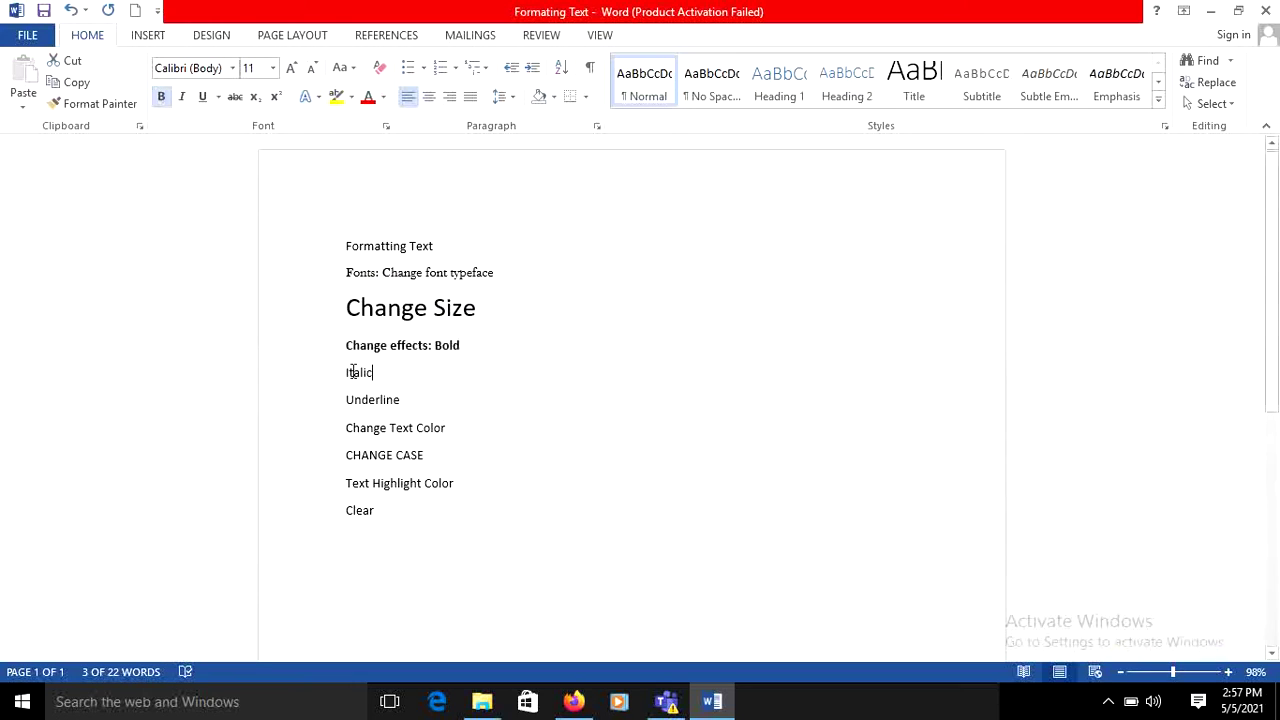
{"action": "double_click", "coordinate": [352, 372]}
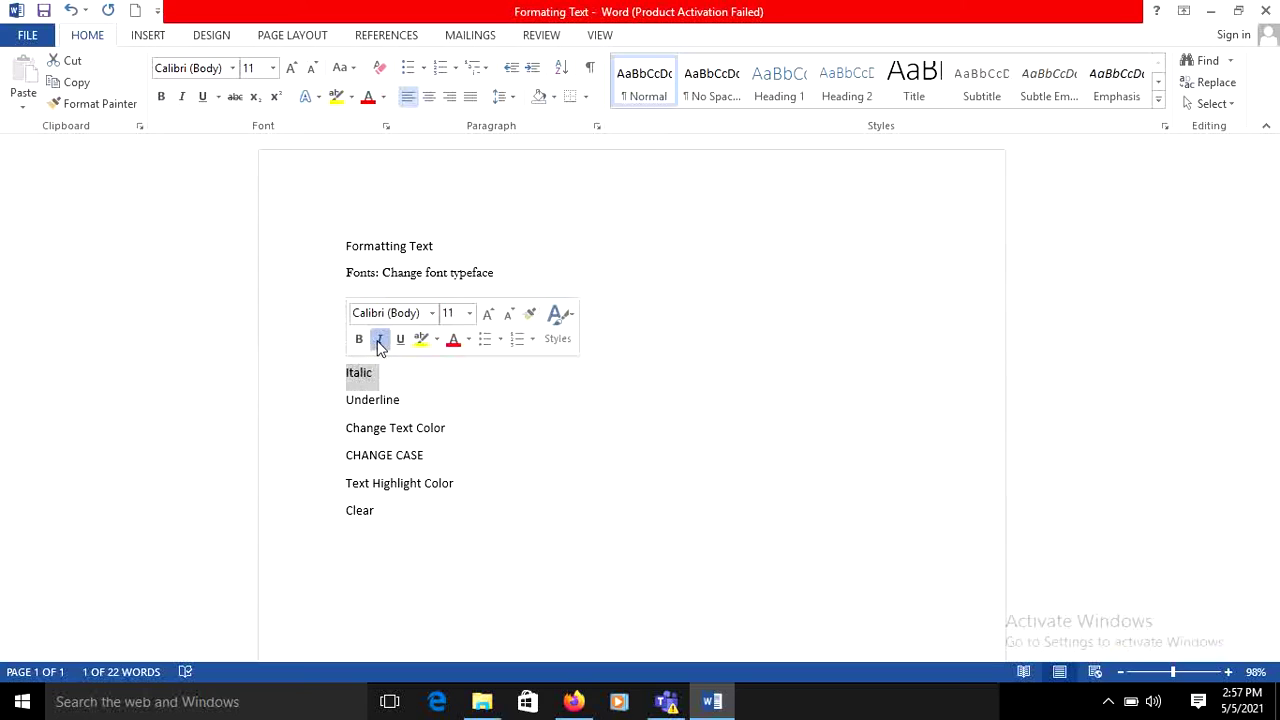
{"action": "left_click", "coordinate": [380, 340]}
{"action": "left_click_drag", "start_coordinate": [403, 401], "coordinate": [345, 401]}
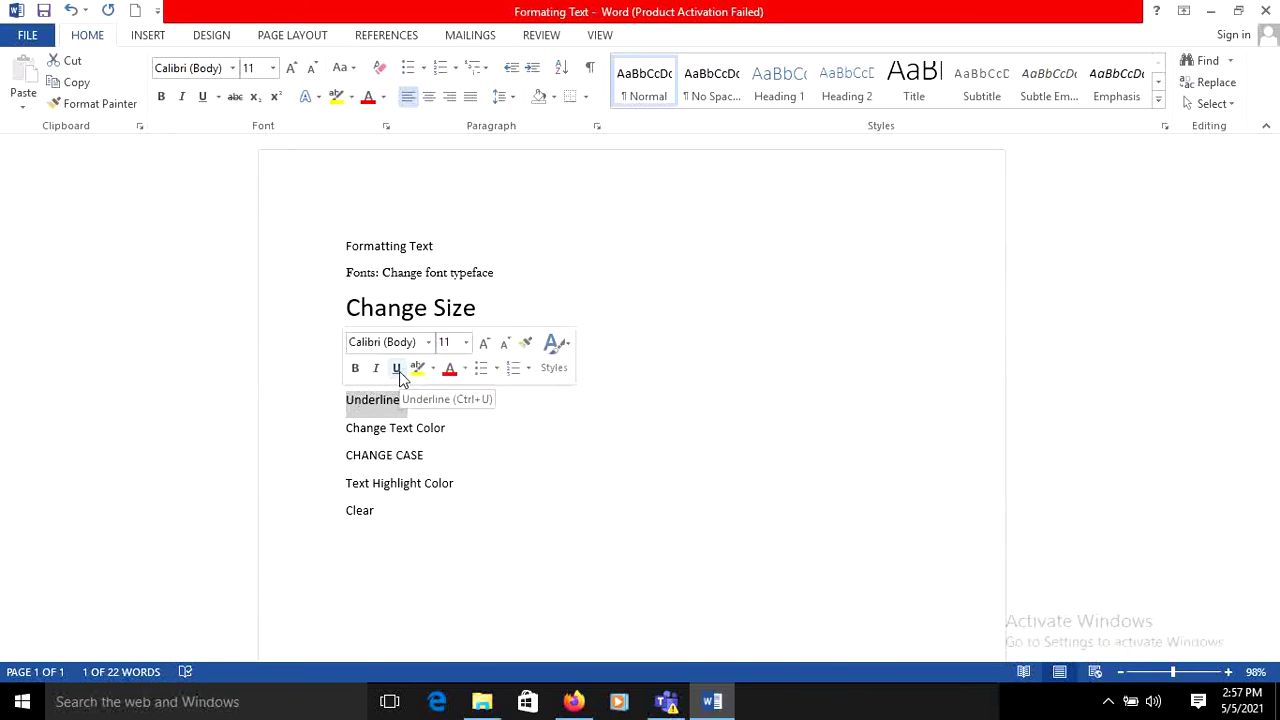
{"action": "left_click", "coordinate": [397, 369]}
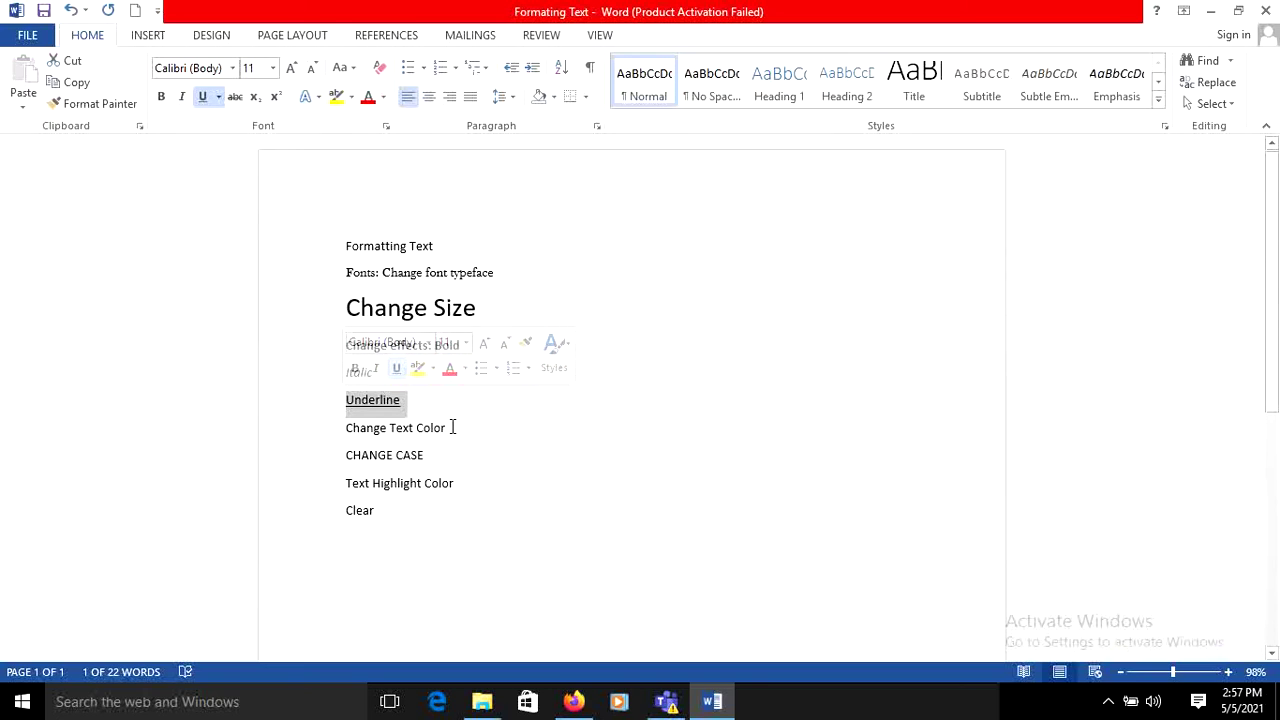
{"action": "left_click", "coordinate": [452, 427]}
Colour the word Change blue on the Change Text Color line.
{"action": "left_click_drag", "start_coordinate": [452, 427], "coordinate": [348, 428]}
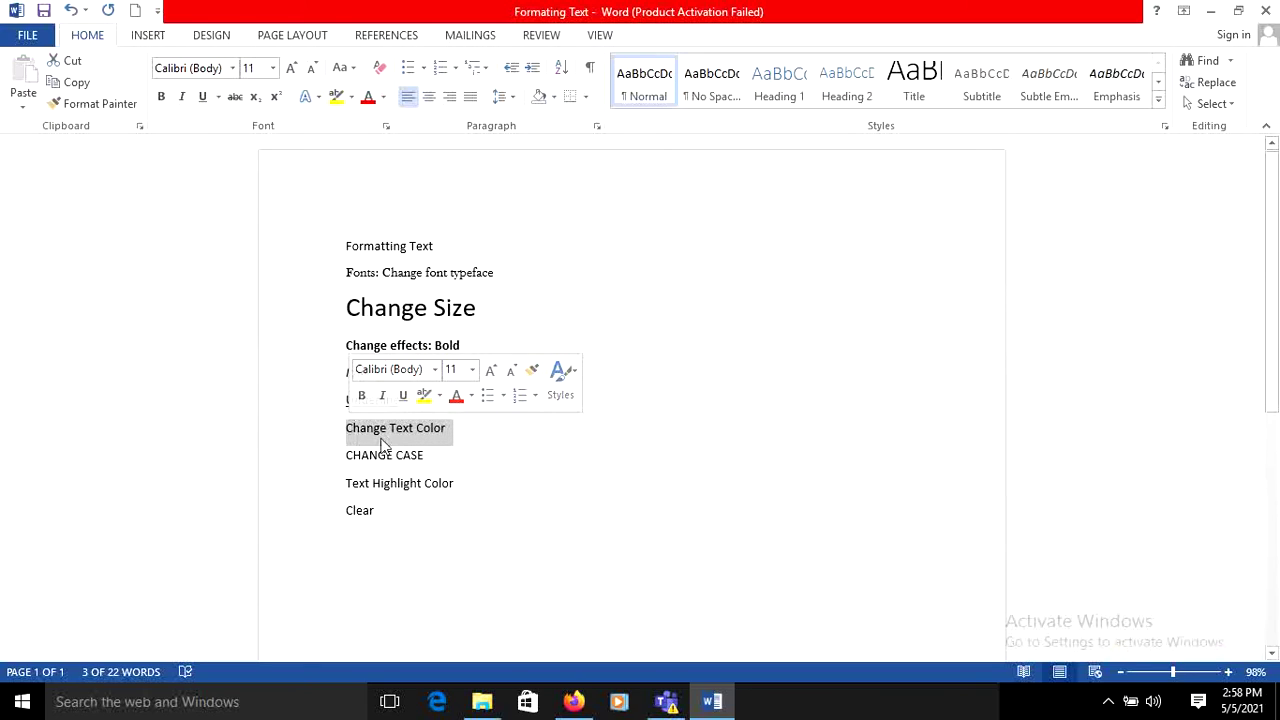
{"action": "left_click", "coordinate": [385, 434]}
{"action": "left_click_drag", "start_coordinate": [388, 429], "coordinate": [347, 428]}
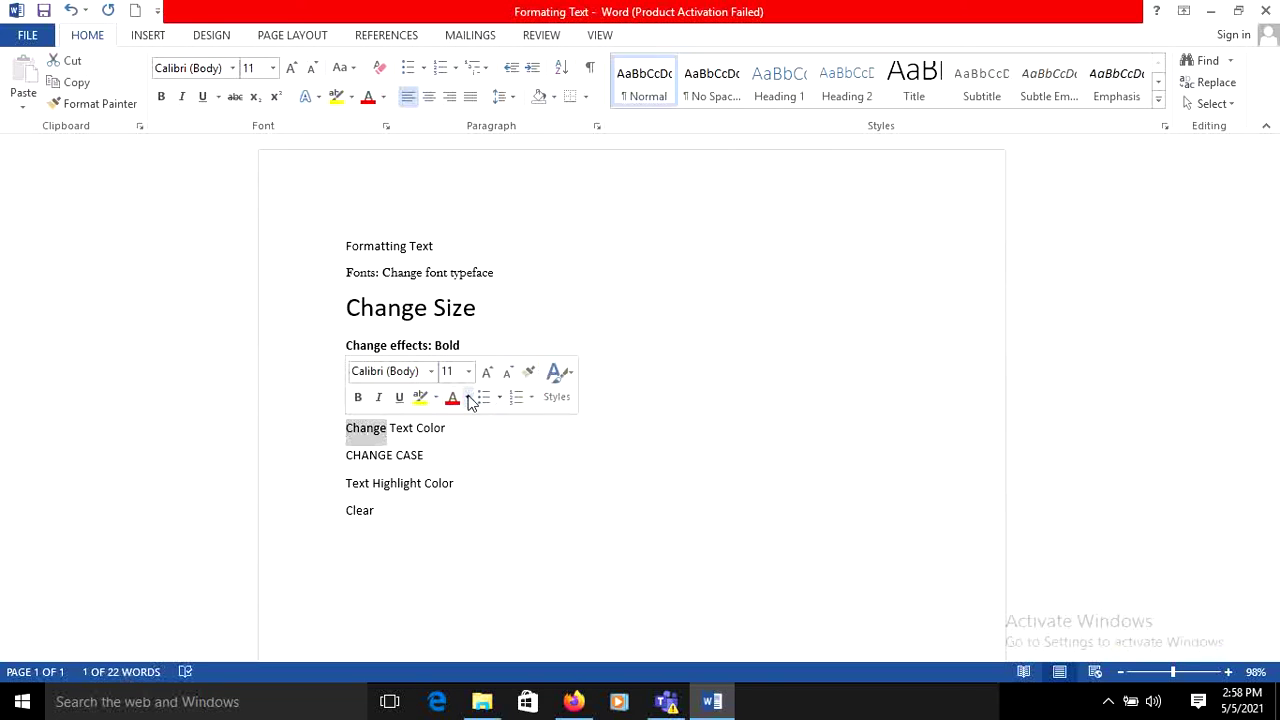
{"action": "left_click", "coordinate": [469, 398]}
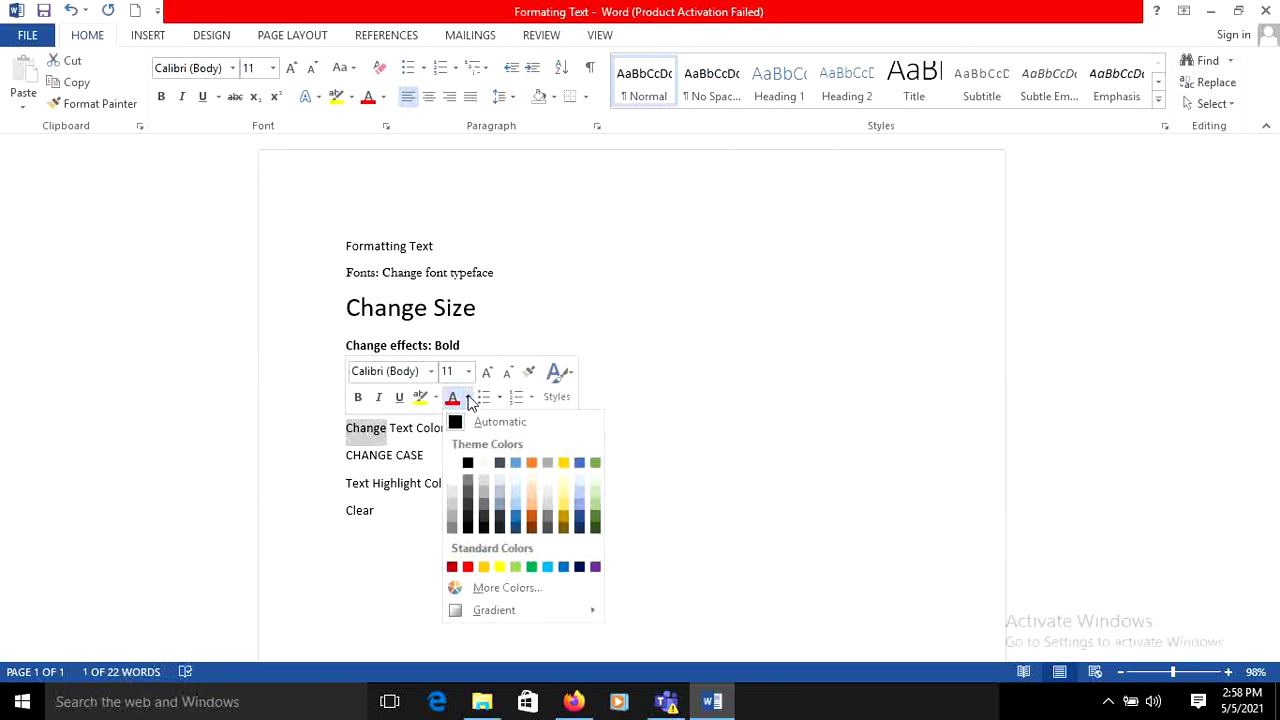
{"action": "left_click", "coordinate": [514, 518]}
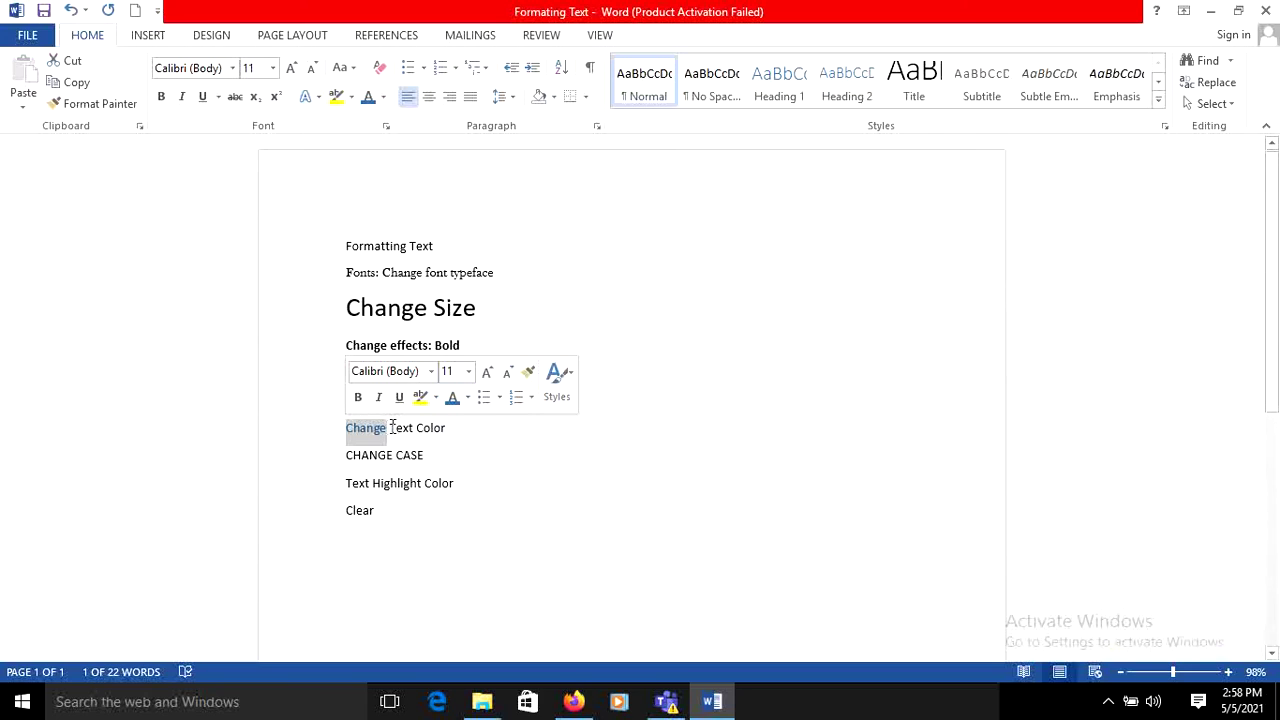
{"action": "left_click", "coordinate": [390, 428]}
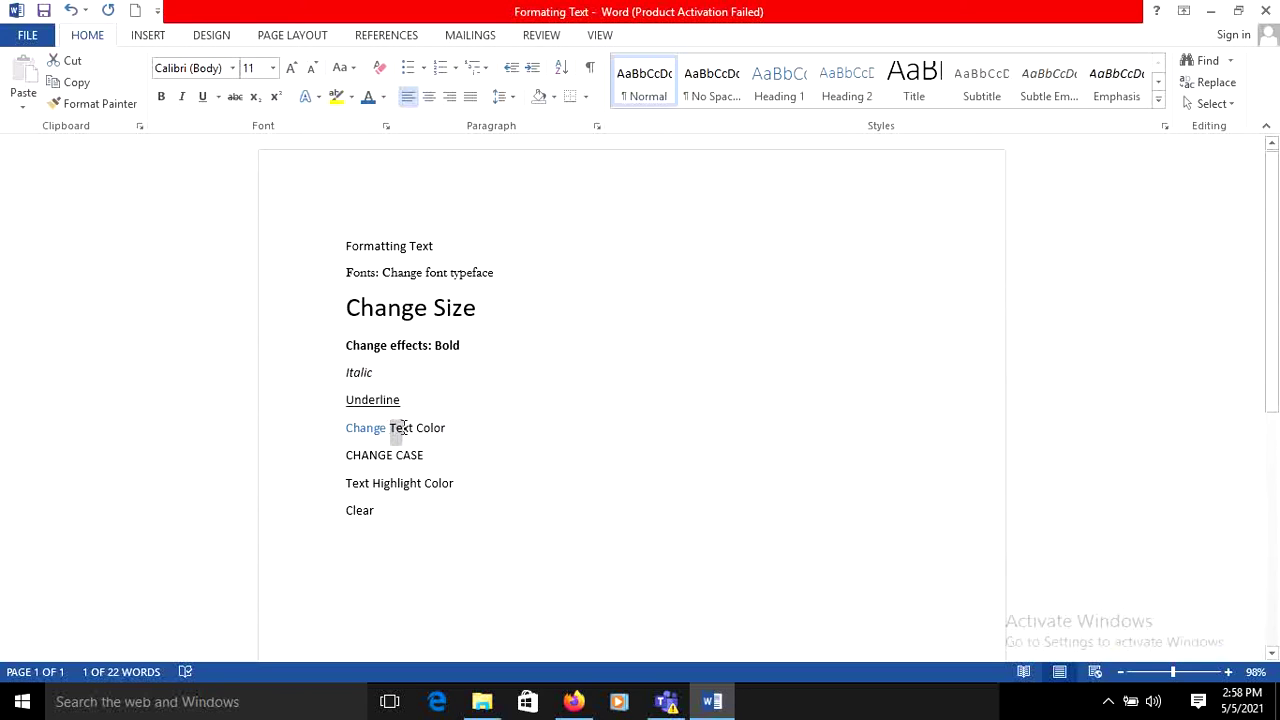
Colour the word Text dark green and the word Color red.
{"action": "left_click_drag", "start_coordinate": [402, 428], "coordinate": [412, 431]}
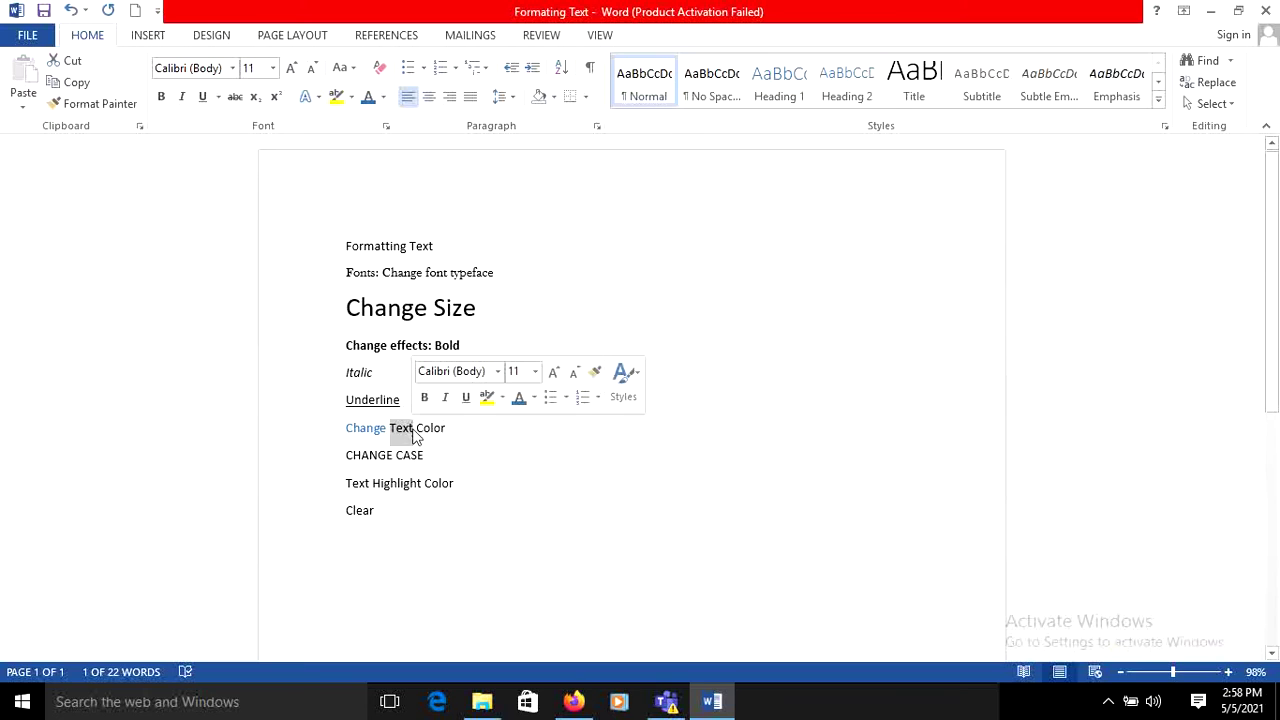
{"action": "left_click", "coordinate": [535, 403]}
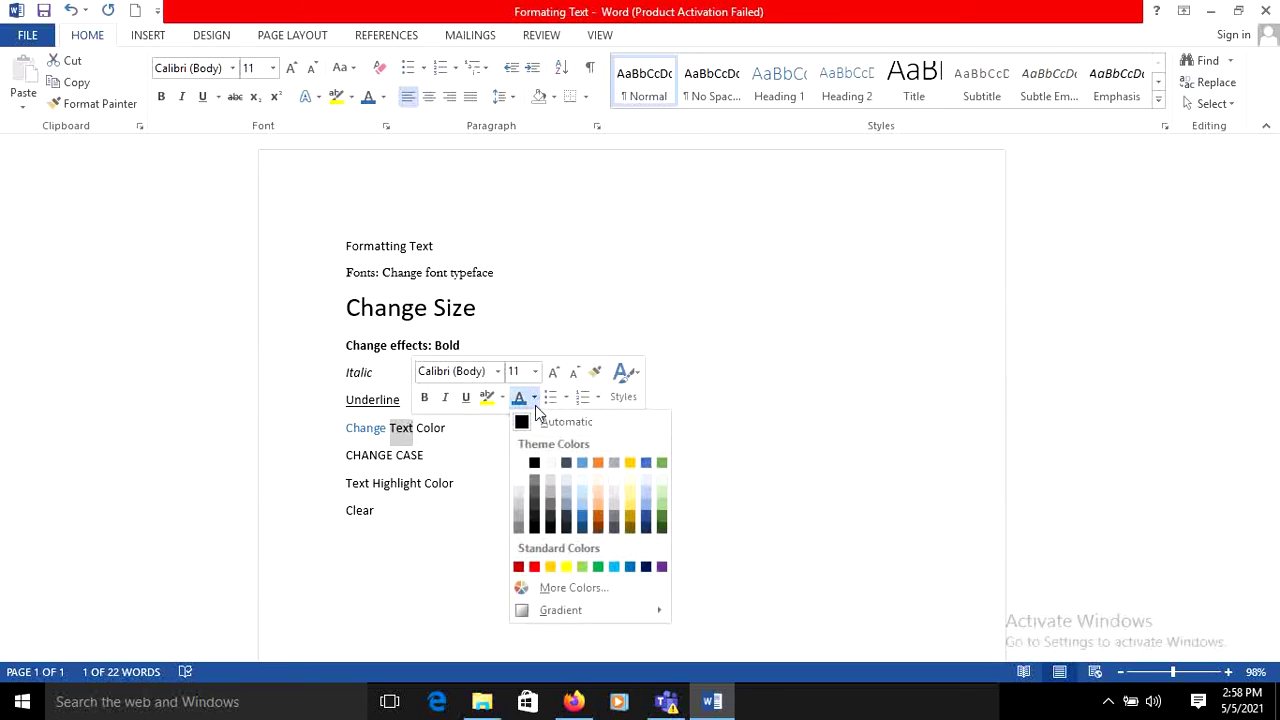
{"action": "left_click", "coordinate": [662, 525]}
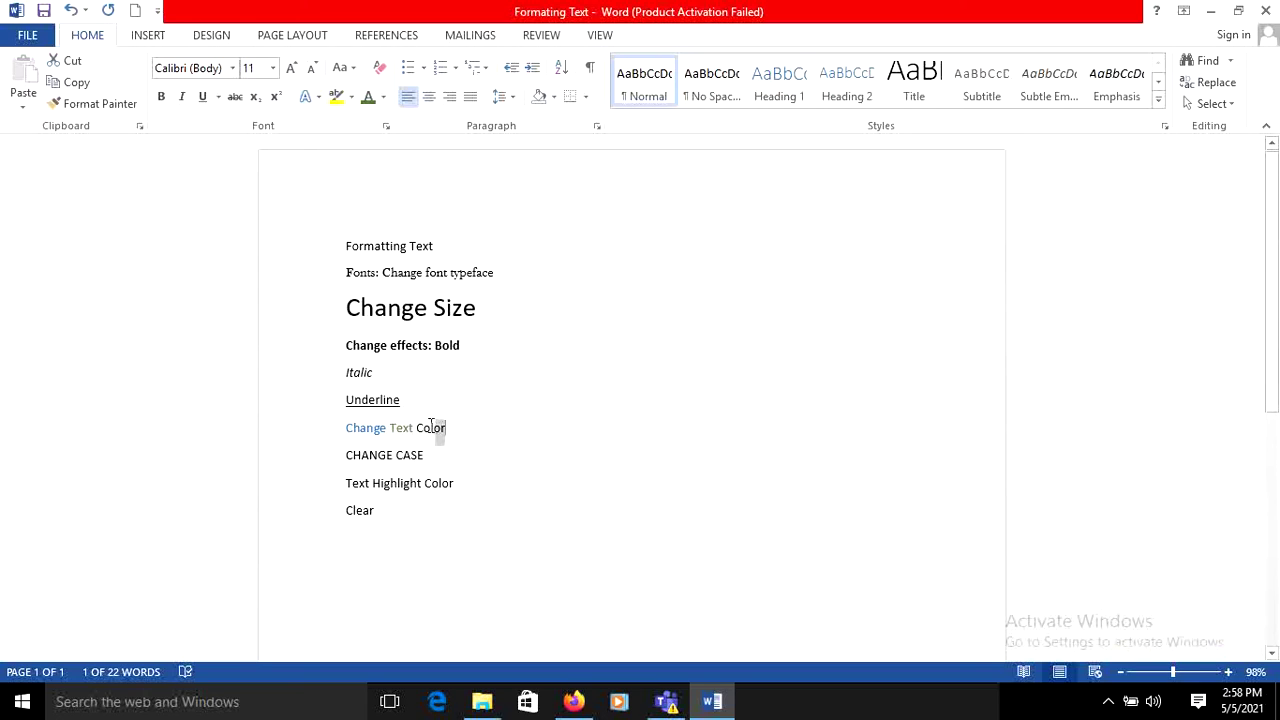
{"action": "left_click_drag", "start_coordinate": [431, 424], "coordinate": [419, 424]}
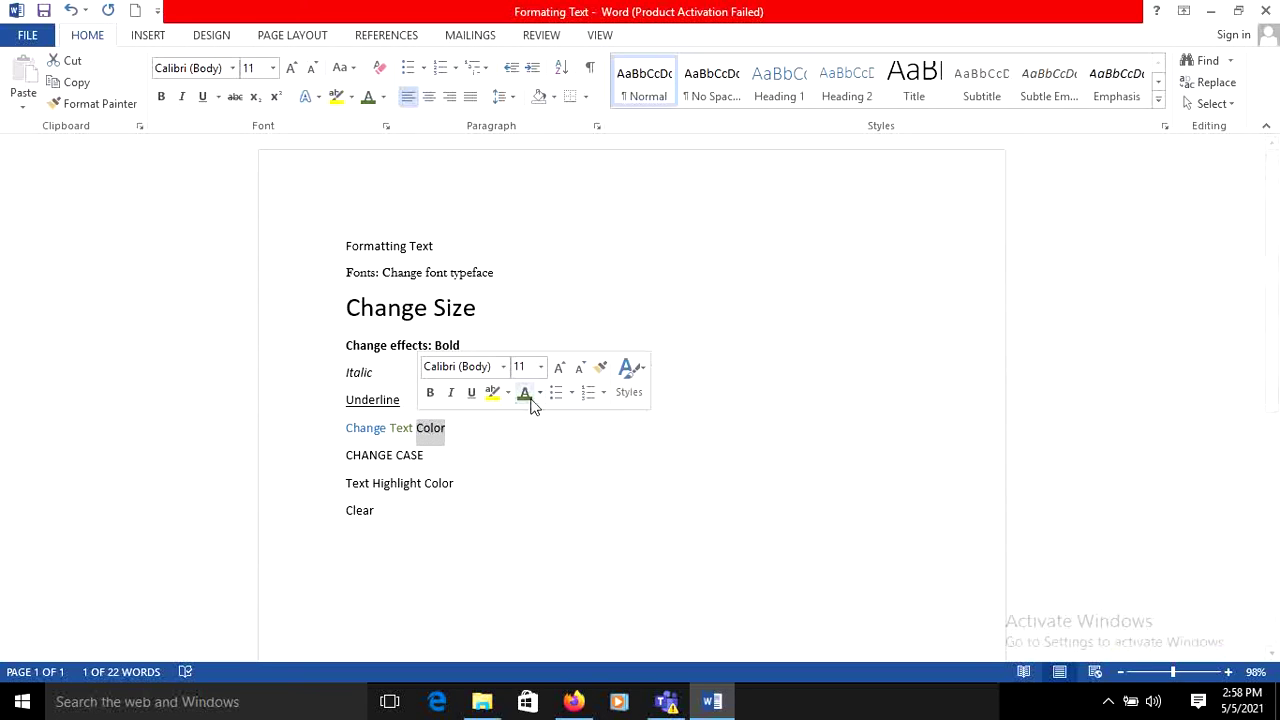
{"action": "left_click", "coordinate": [539, 393]}
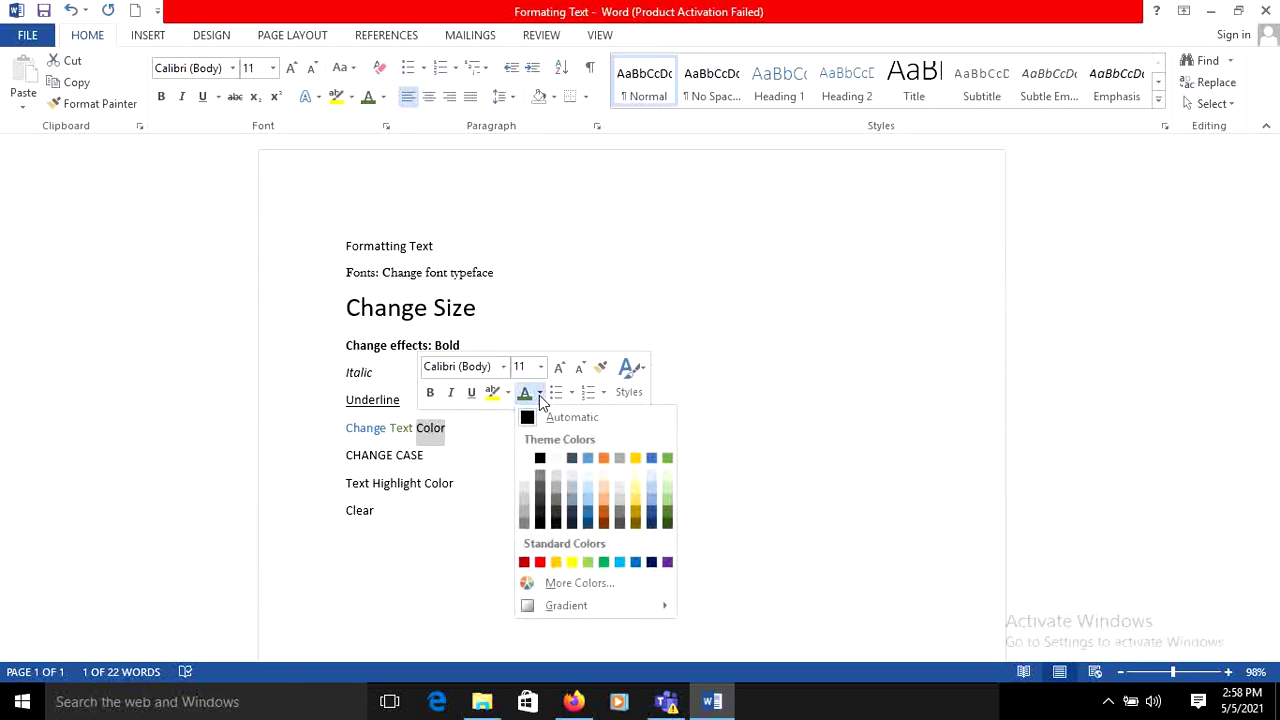
{"action": "left_click", "coordinate": [540, 563]}
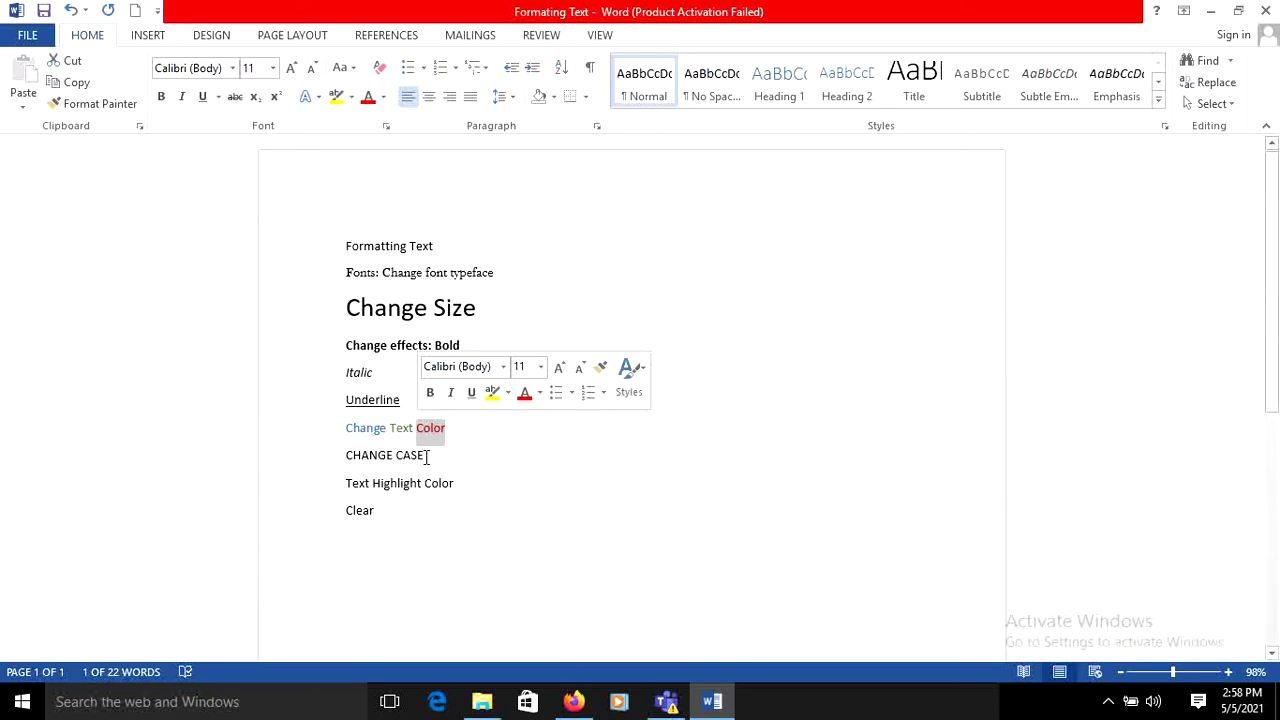
Switch the CHANGE CASE line through Sentence case, lowercase and UPPERCASE.
{"action": "left_click_drag", "start_coordinate": [428, 456], "coordinate": [367, 449]}
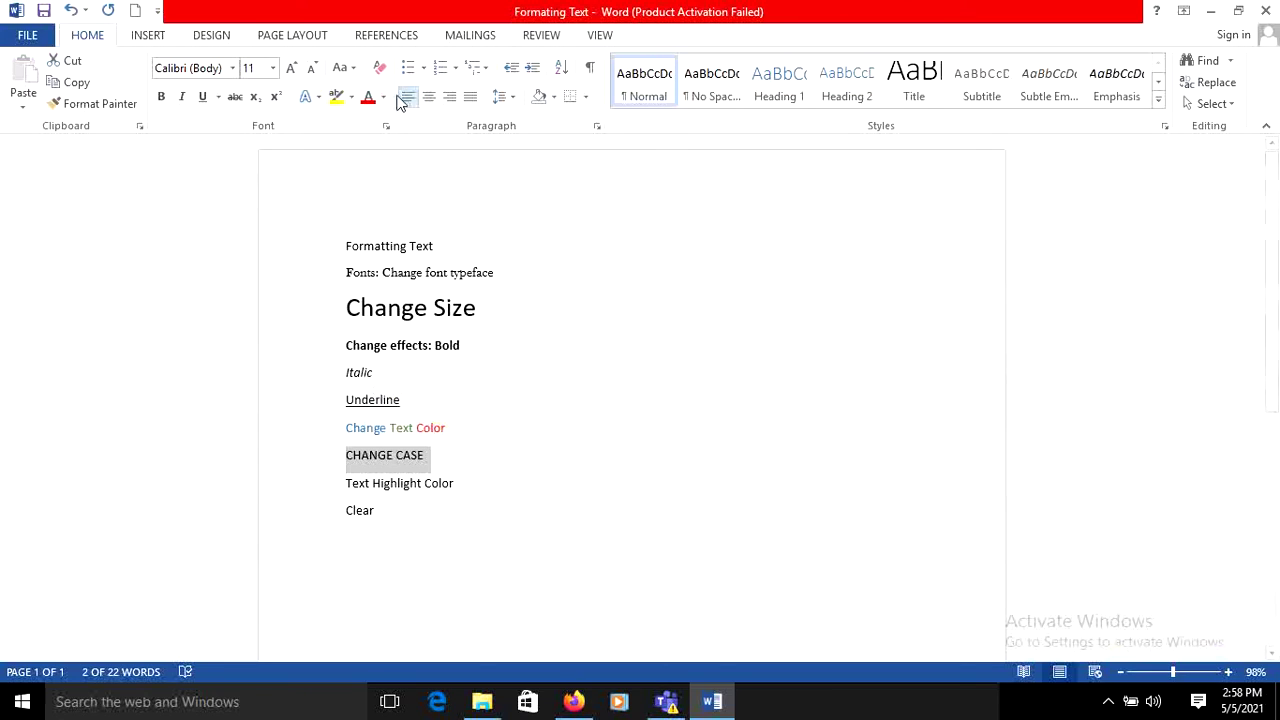
{"action": "left_click", "coordinate": [352, 72]}
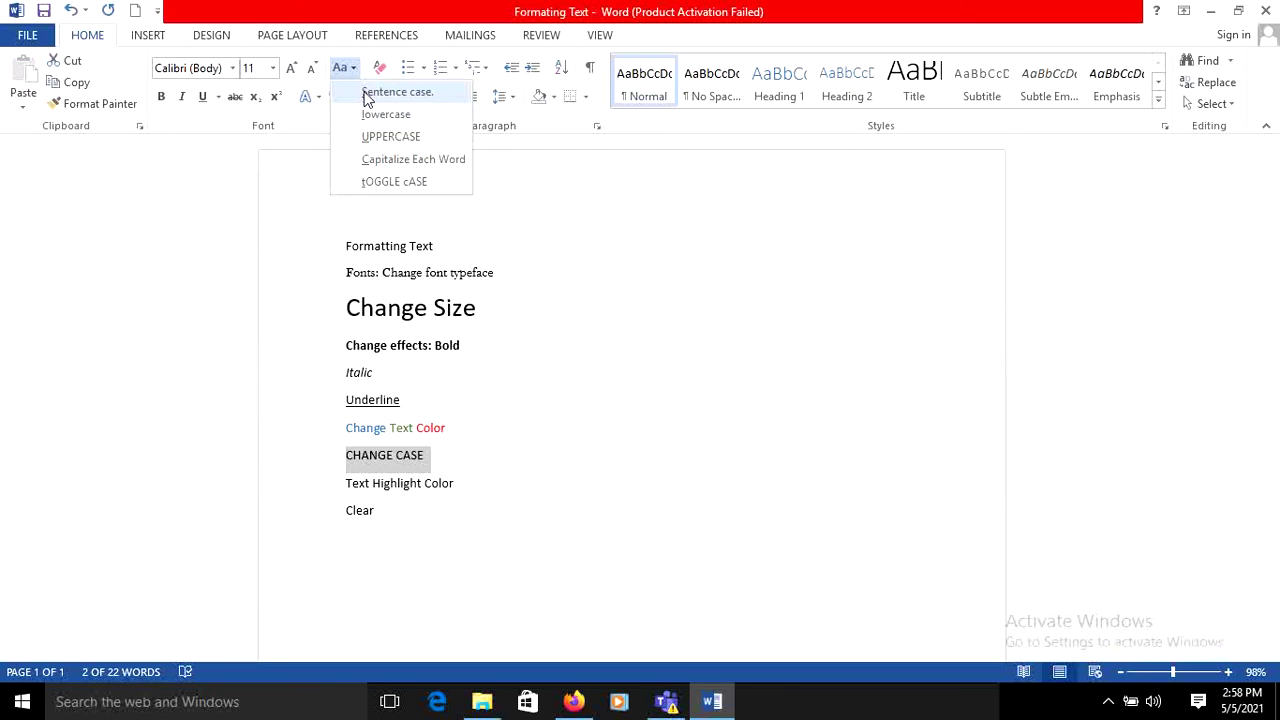
{"action": "left_click", "coordinate": [366, 93]}
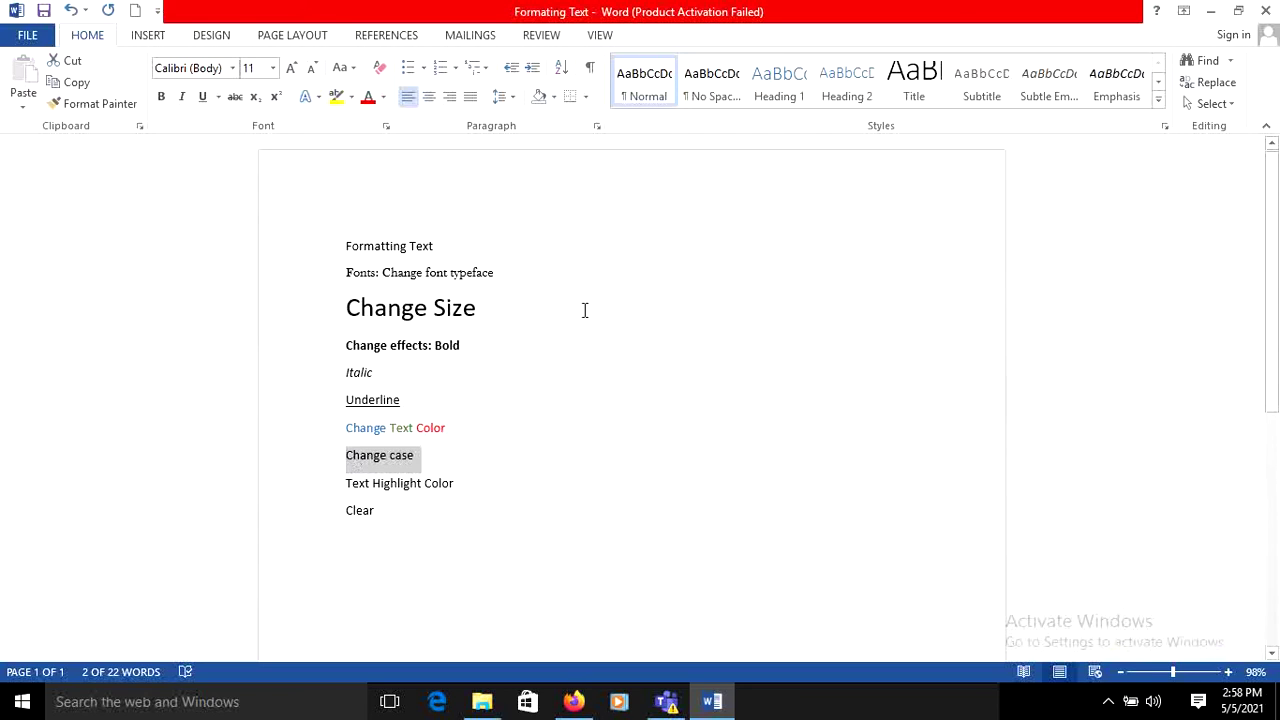
{"action": "left_click", "coordinate": [348, 75]}
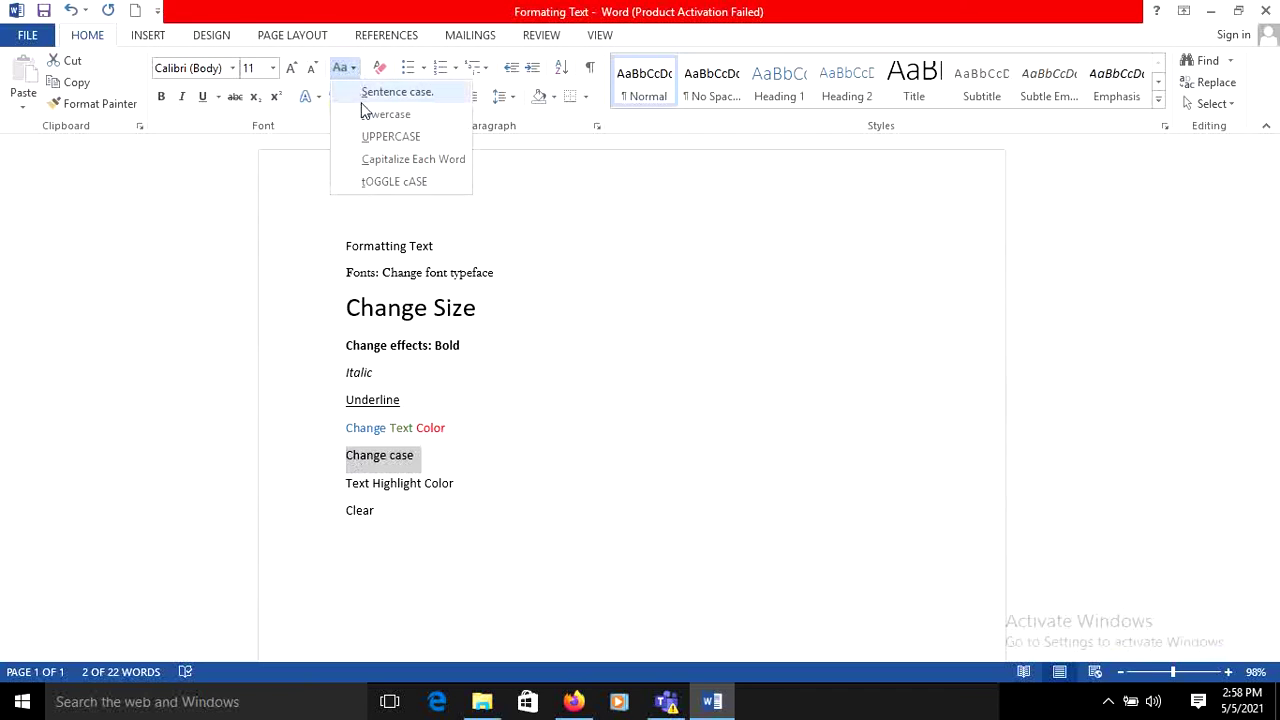
{"action": "left_click", "coordinate": [366, 112]}
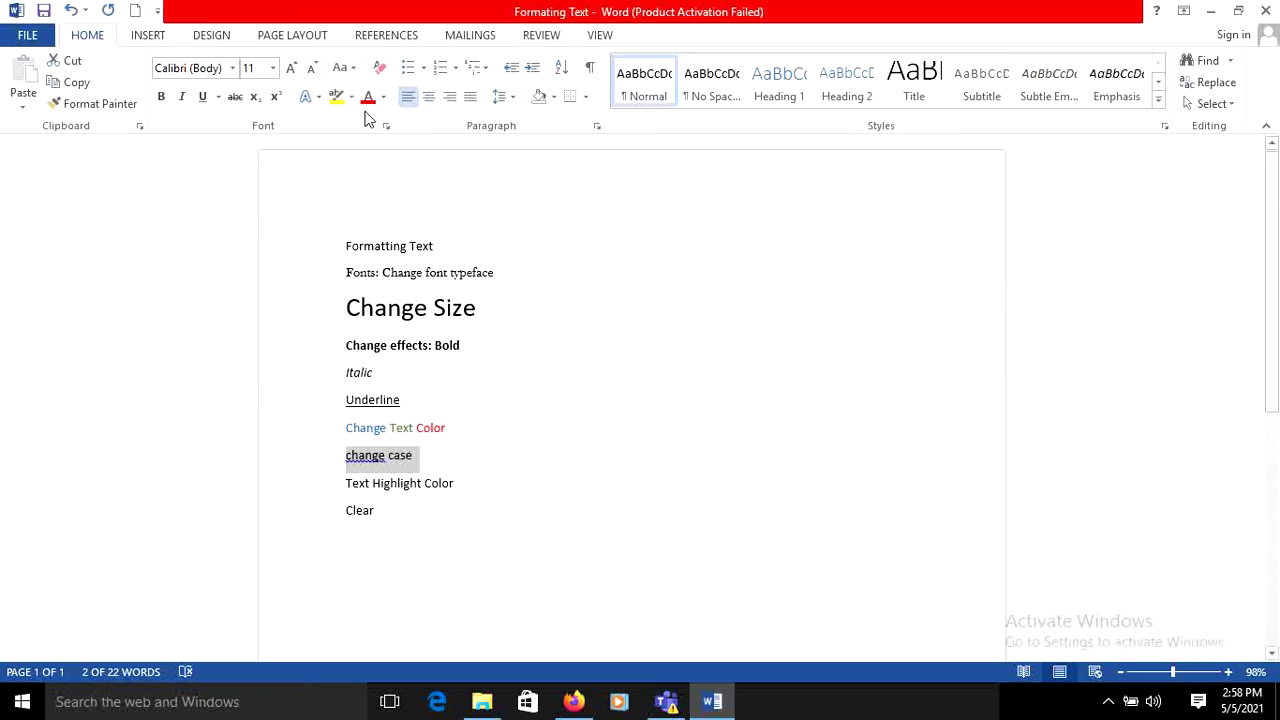
{"action": "left_click", "coordinate": [348, 70]}
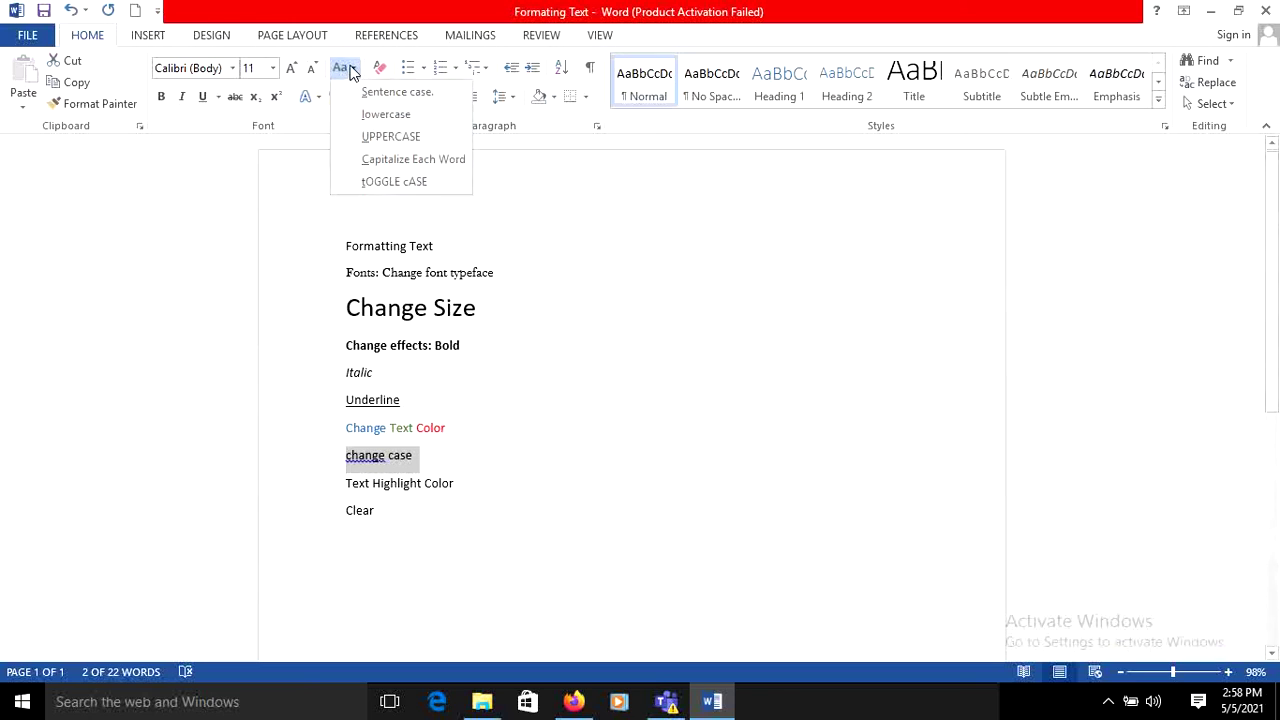
{"action": "left_click", "coordinate": [368, 138]}
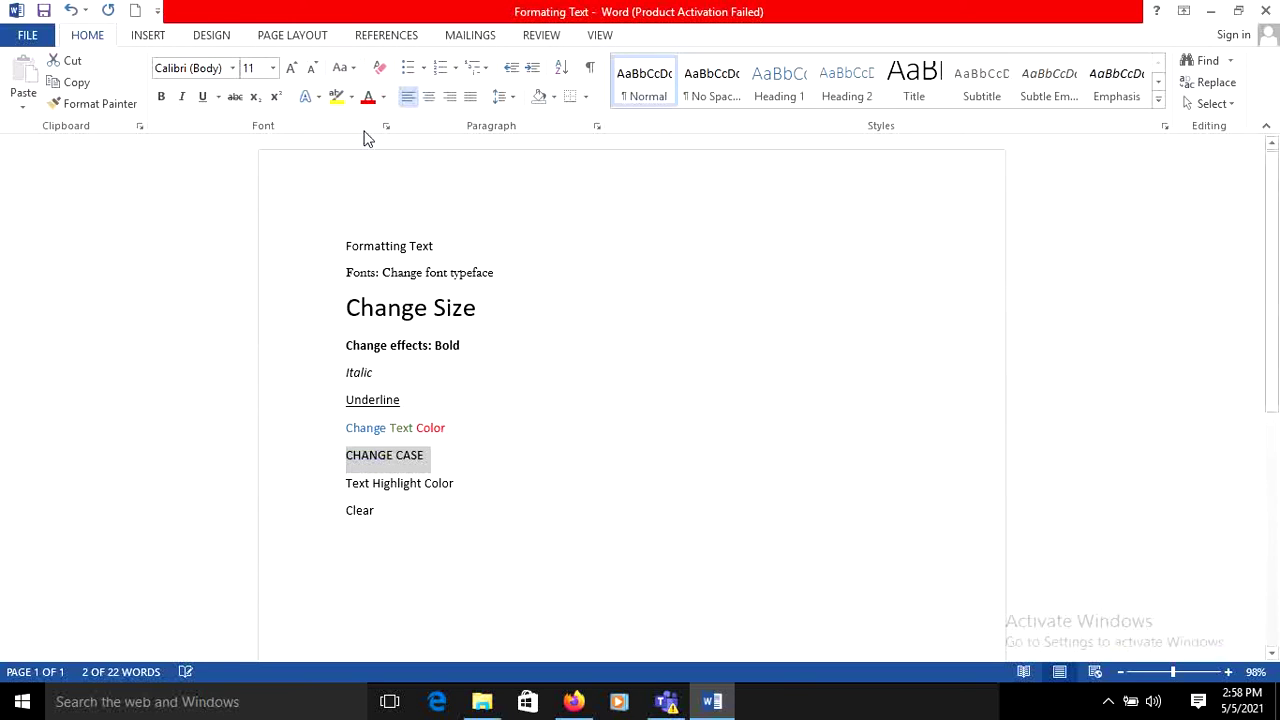
Apply Capitalize Each Word and tOGGLE cASE, then return the line to Sentence case.
{"action": "left_click", "coordinate": [352, 72]}
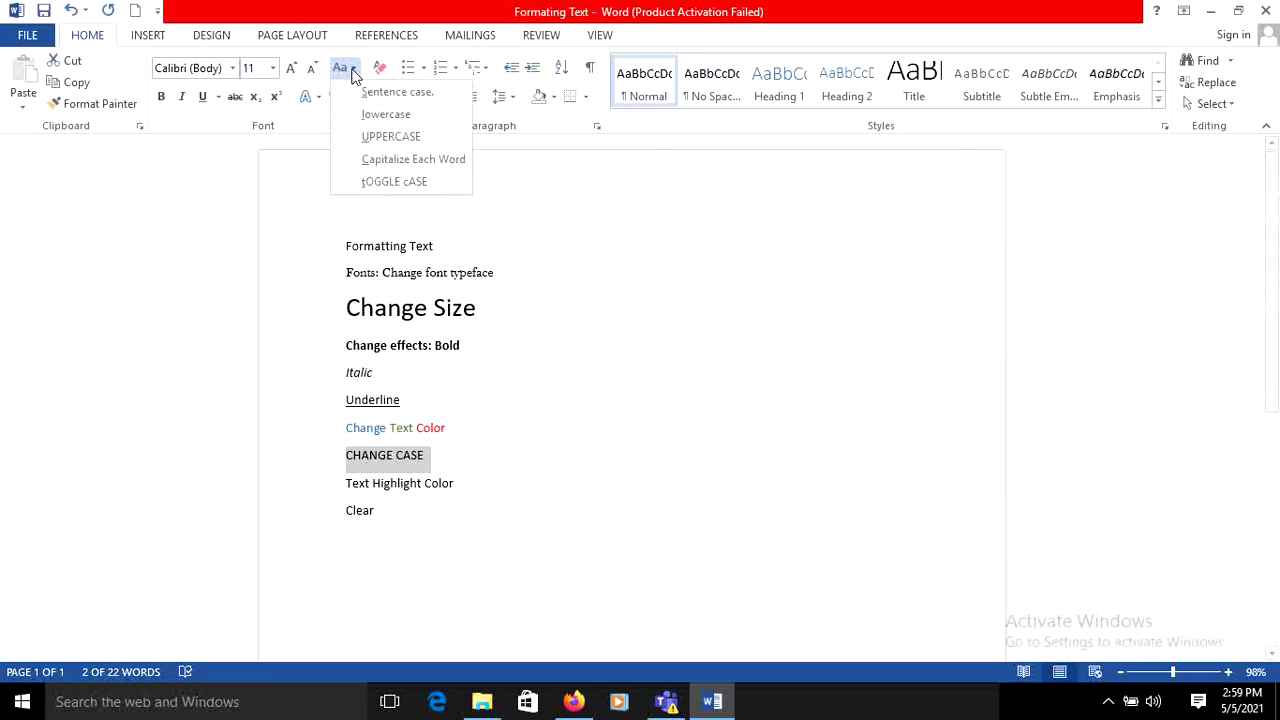
{"action": "left_click", "coordinate": [380, 162]}
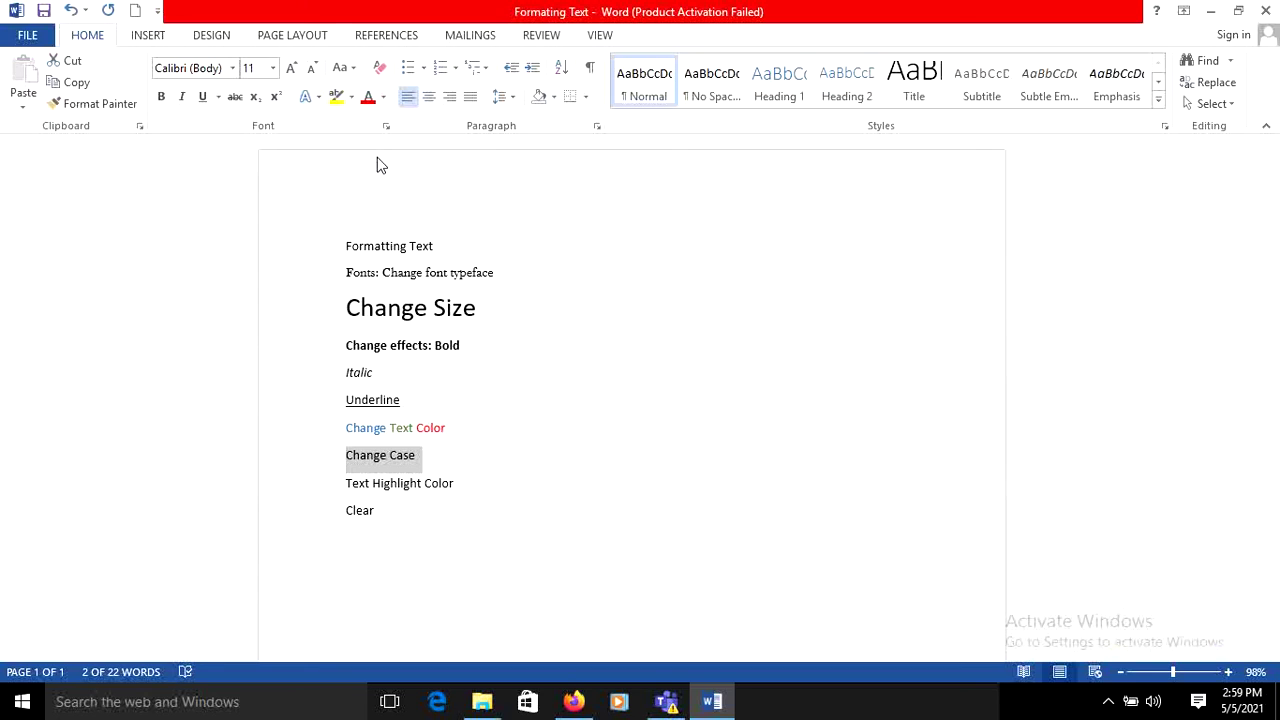
{"action": "left_click", "coordinate": [352, 68]}
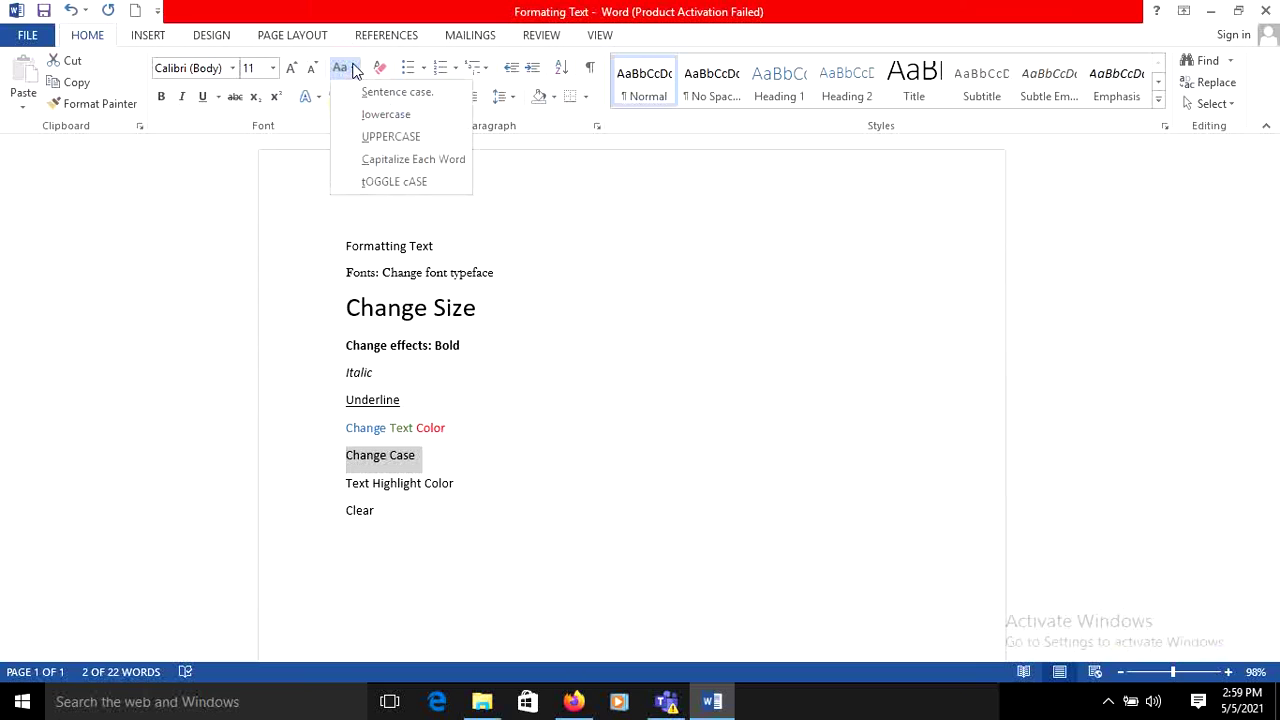
{"action": "left_click", "coordinate": [385, 182]}
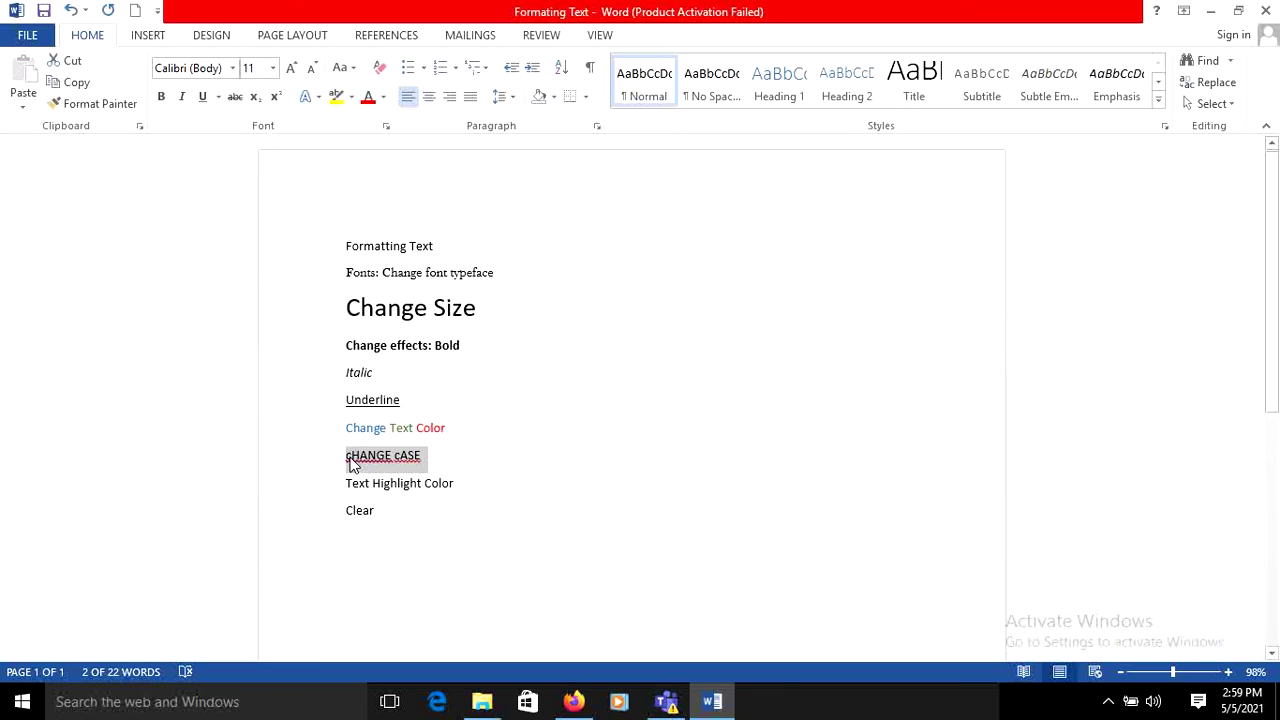
{"action": "left_click", "coordinate": [350, 68]}
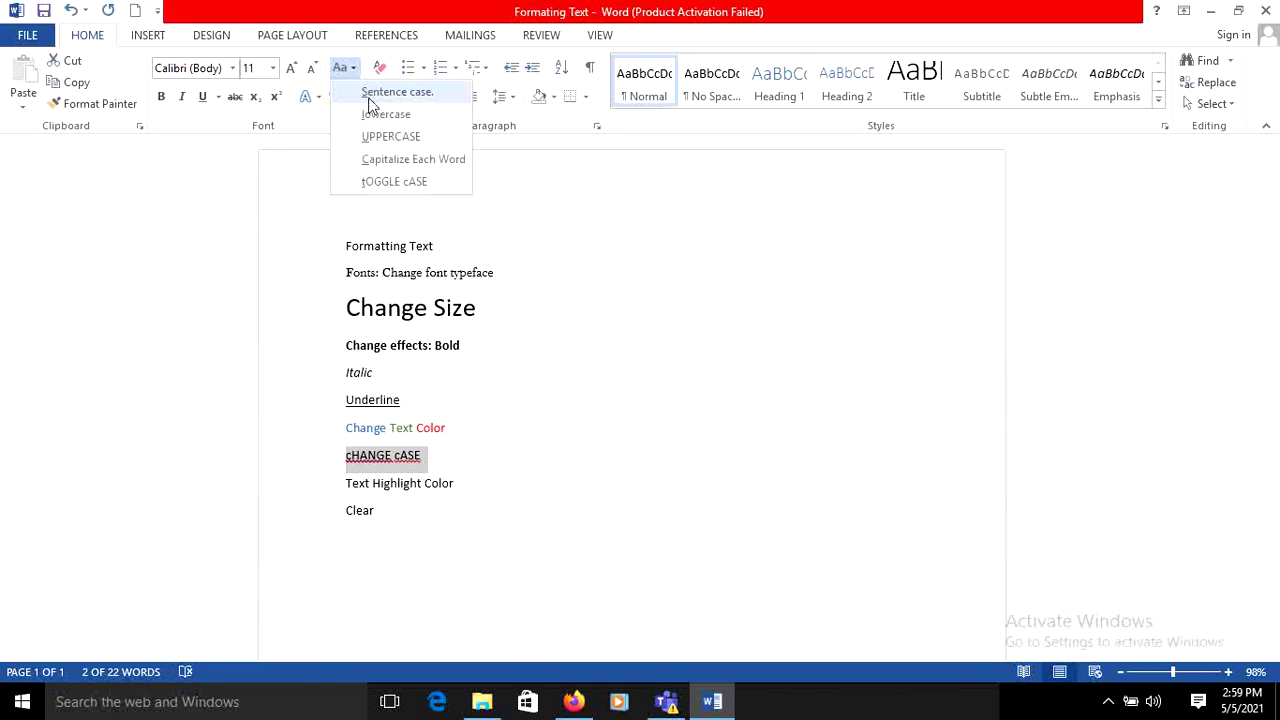
{"action": "left_click", "coordinate": [369, 99]}
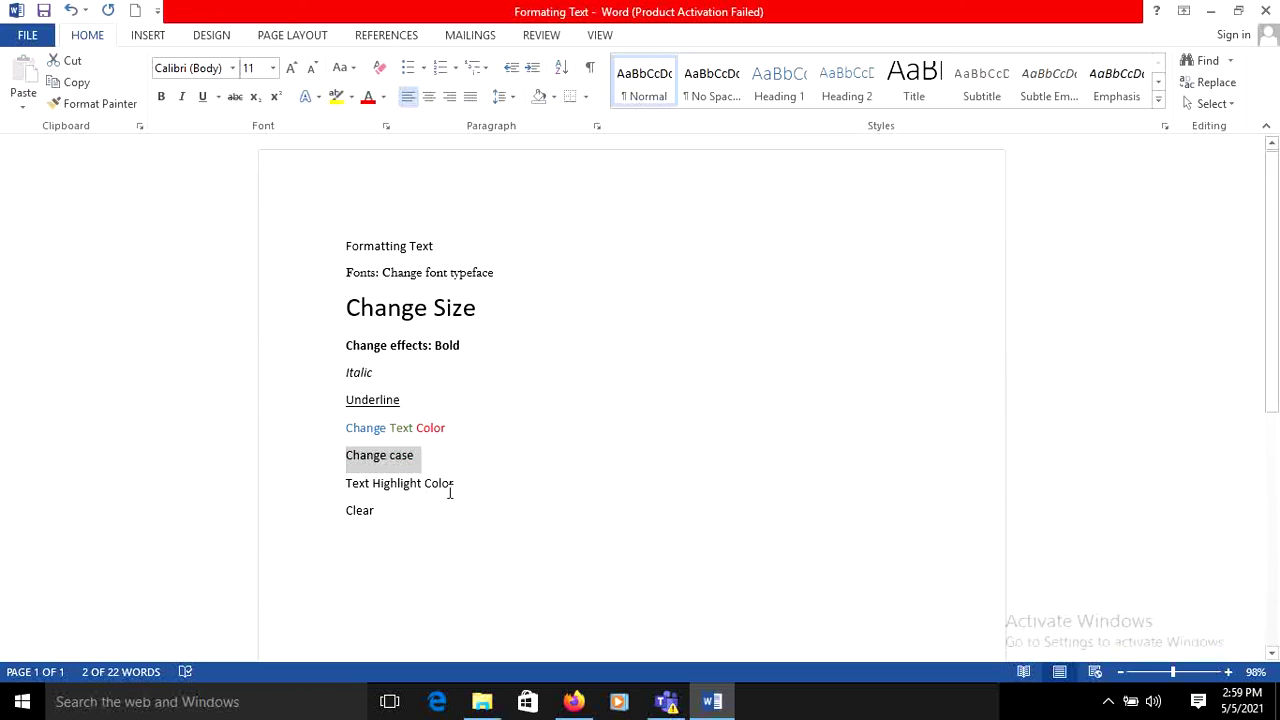
Highlight the Text Highlight Color line in yellow.
{"action": "left_click_drag", "start_coordinate": [456, 483], "coordinate": [364, 484]}
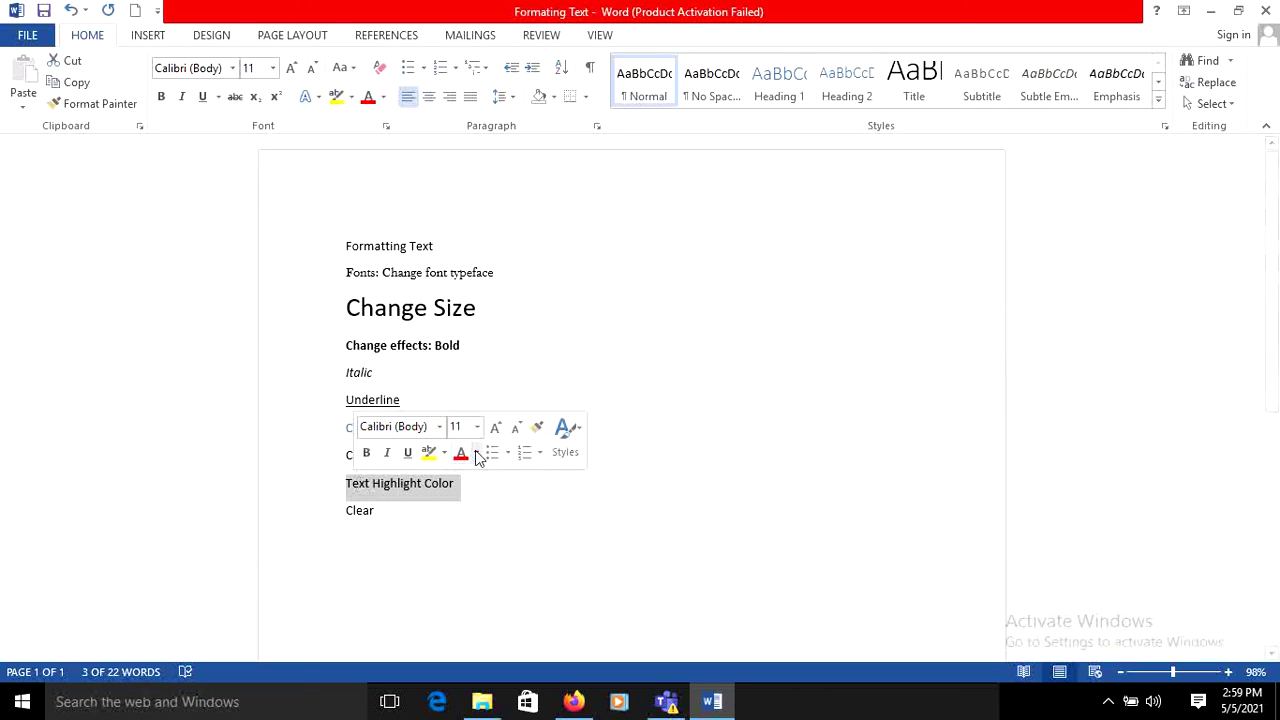
{"action": "left_click", "coordinate": [445, 453]}
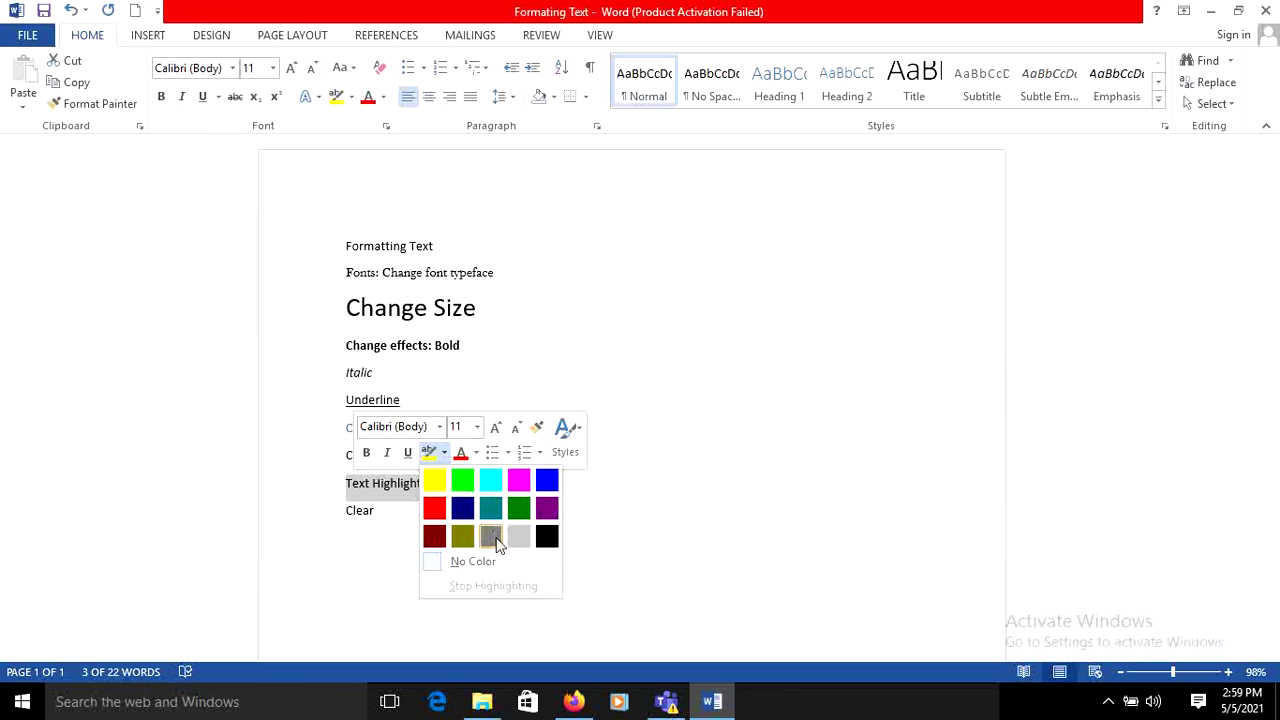
{"action": "left_click", "coordinate": [434, 481]}
{"action": "key", "text": "Left"}
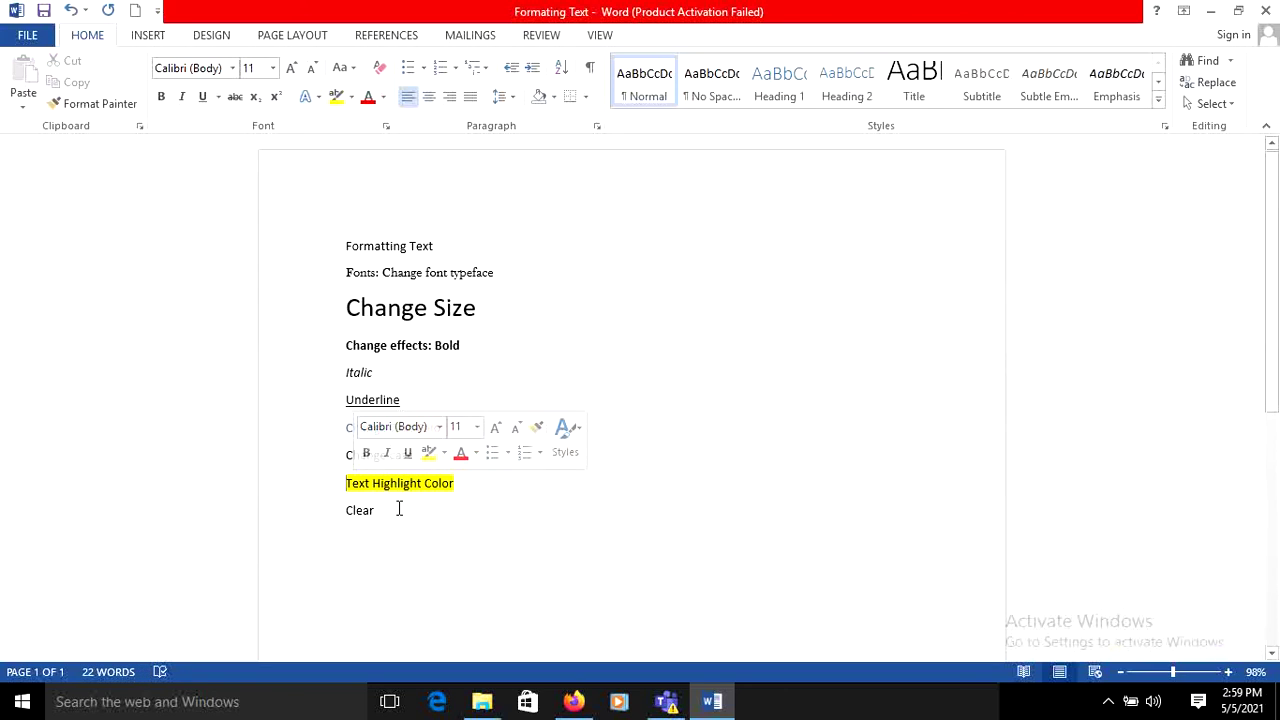
{"action": "left_click", "coordinate": [381, 510]}
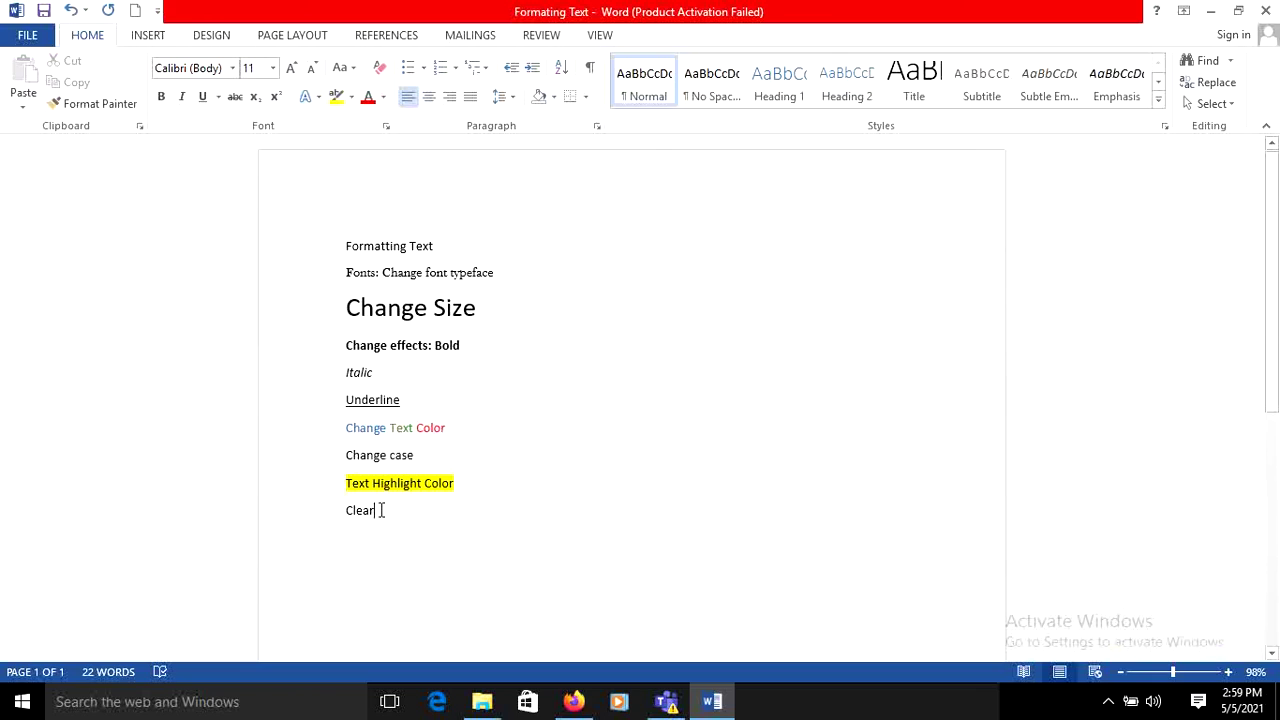
Format the word Clear as bold, italic, underlined and red.
{"action": "left_click_drag", "start_coordinate": [381, 510], "coordinate": [343, 510]}
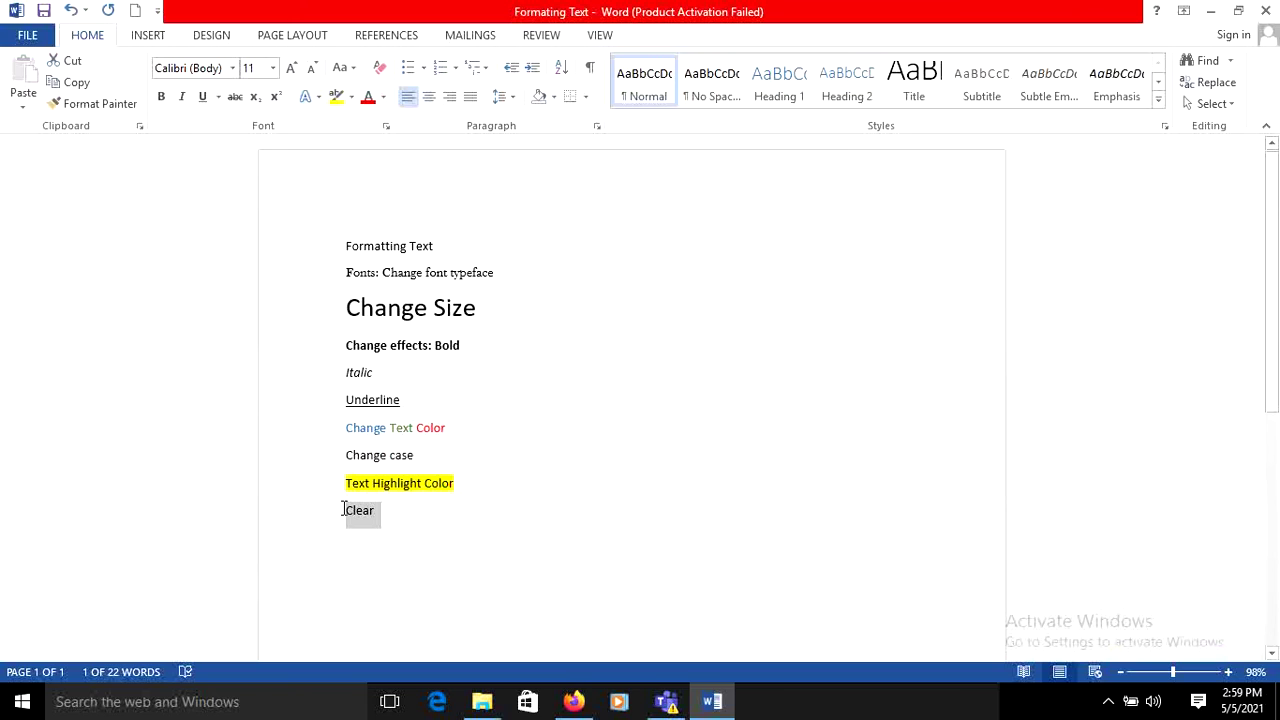
{"action": "key", "text": "ctrl+b"}
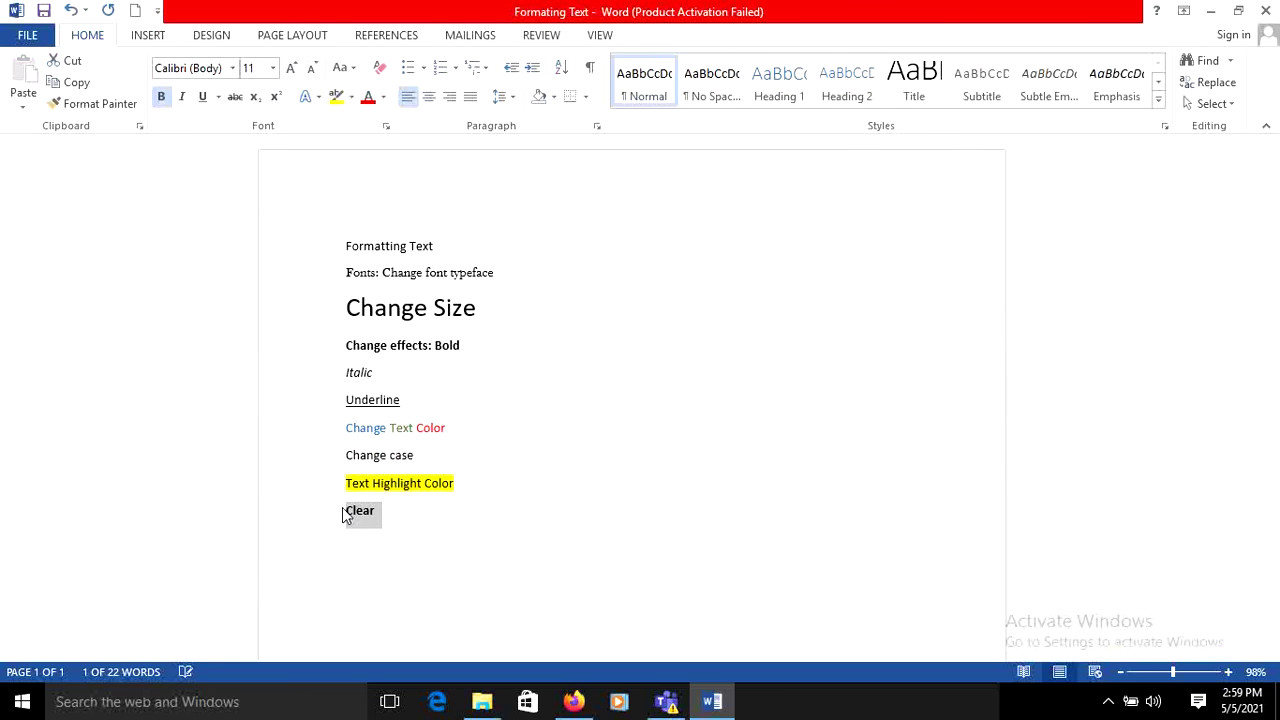
{"action": "key", "text": "ctrl+i"}
{"action": "key", "text": "ctrl+u"}
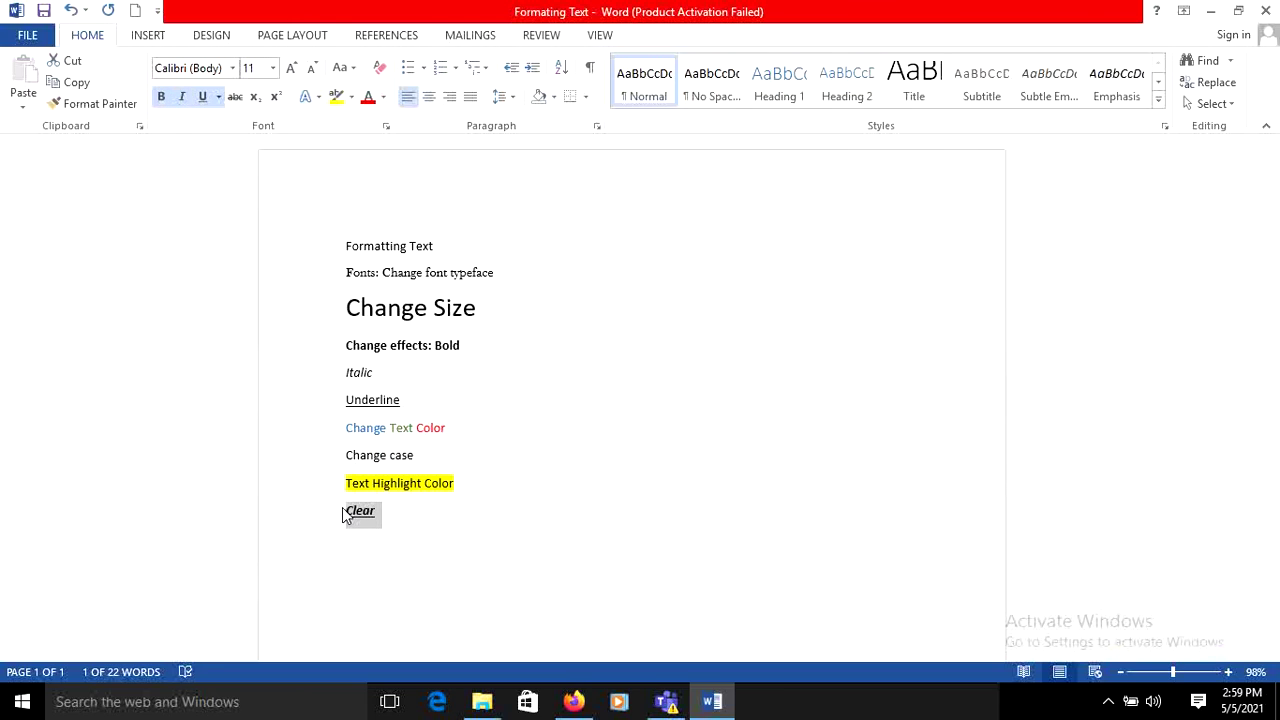
{"action": "left_click", "coordinate": [368, 97]}
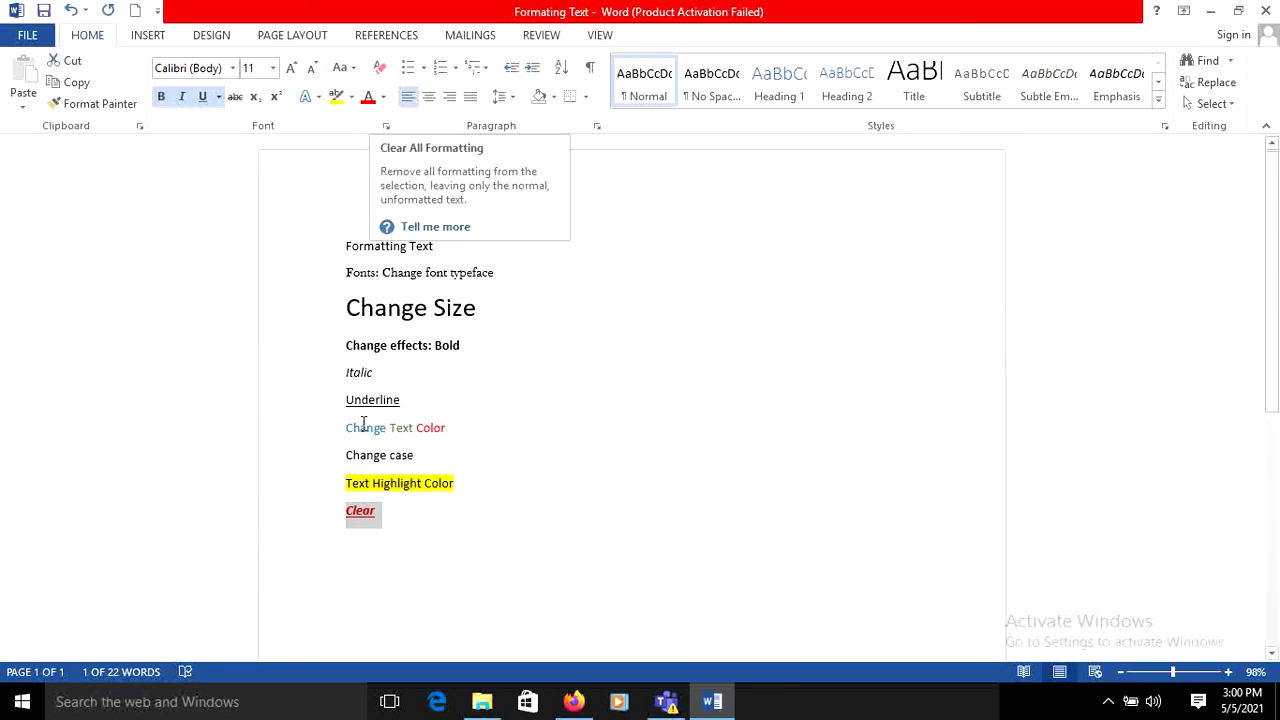
{"action": "left_click", "coordinate": [386, 520]}
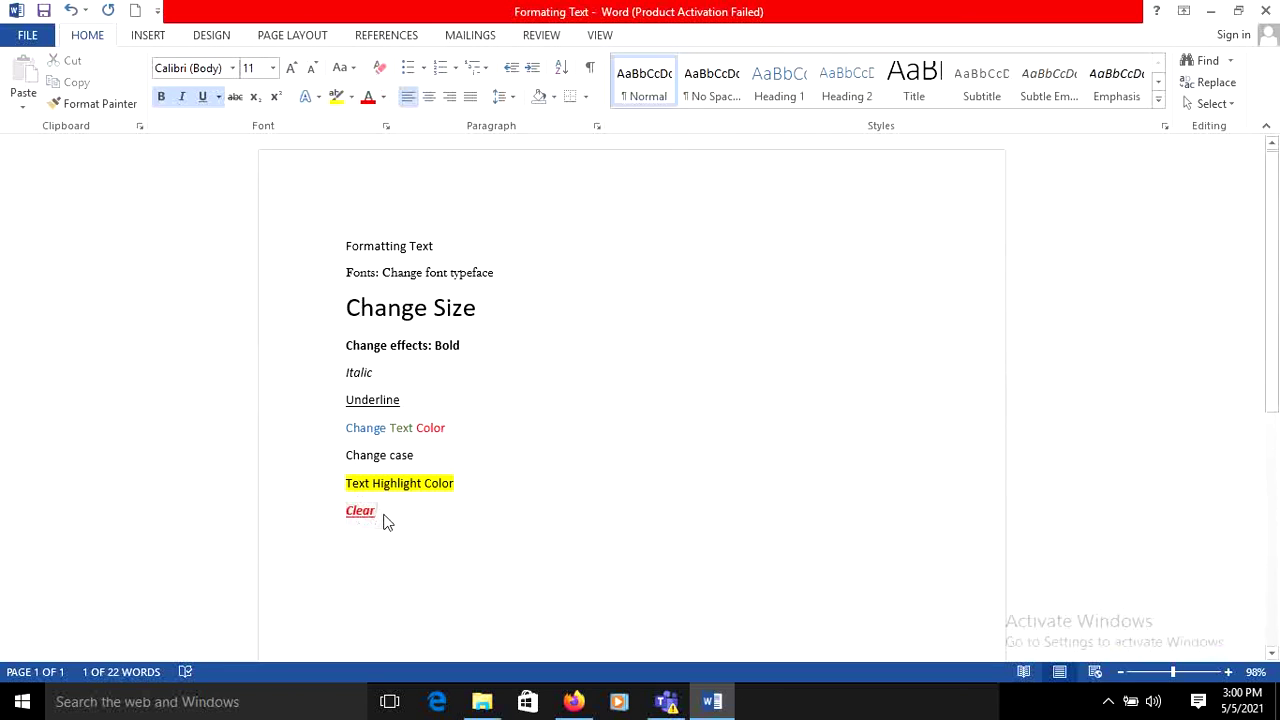
Use Clear Formatting to remove the bold, italic, underline and red from Clear.
{"action": "left_click_drag", "start_coordinate": [386, 520], "coordinate": [346, 514]}
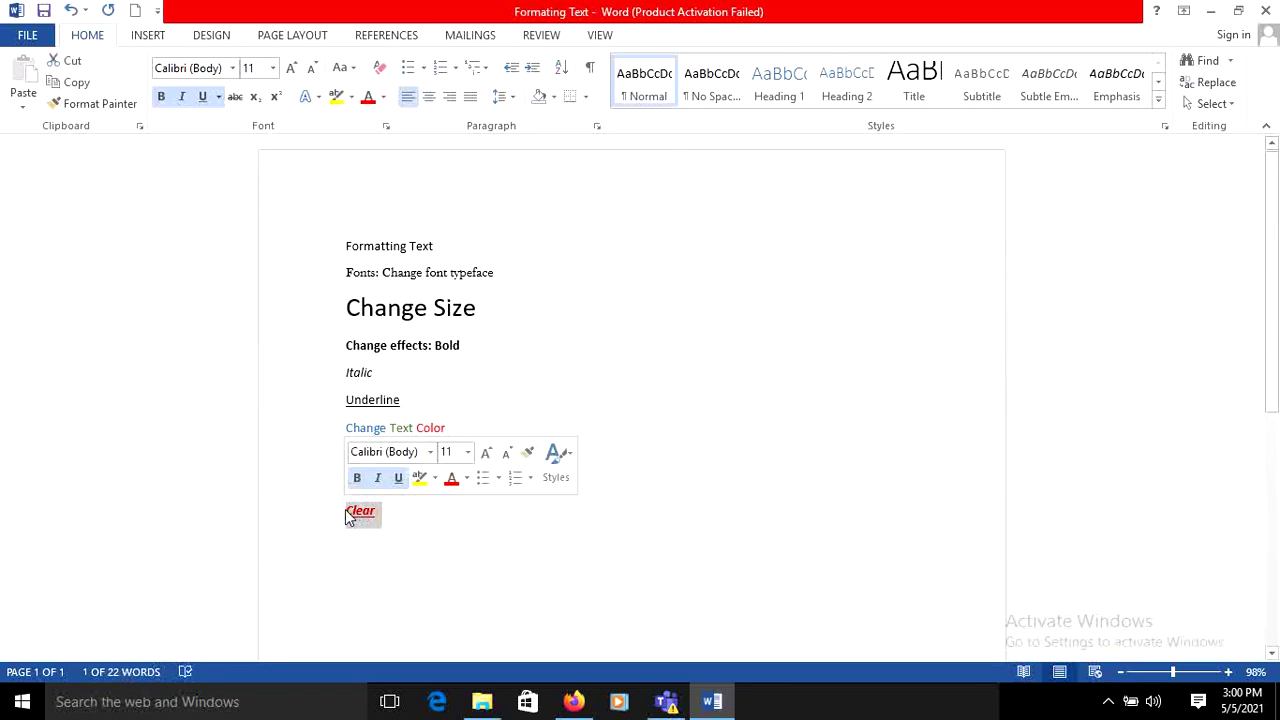
{"action": "left_click", "coordinate": [567, 481]}
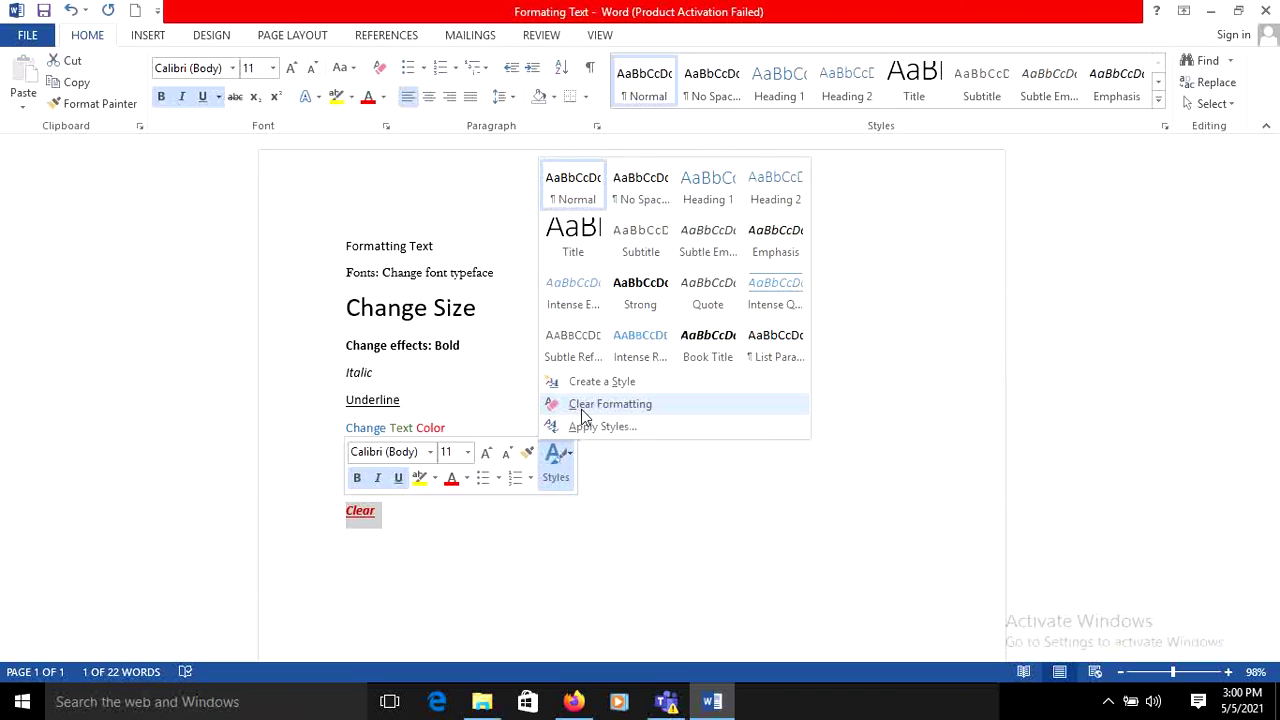
{"action": "left_click", "coordinate": [583, 410]}
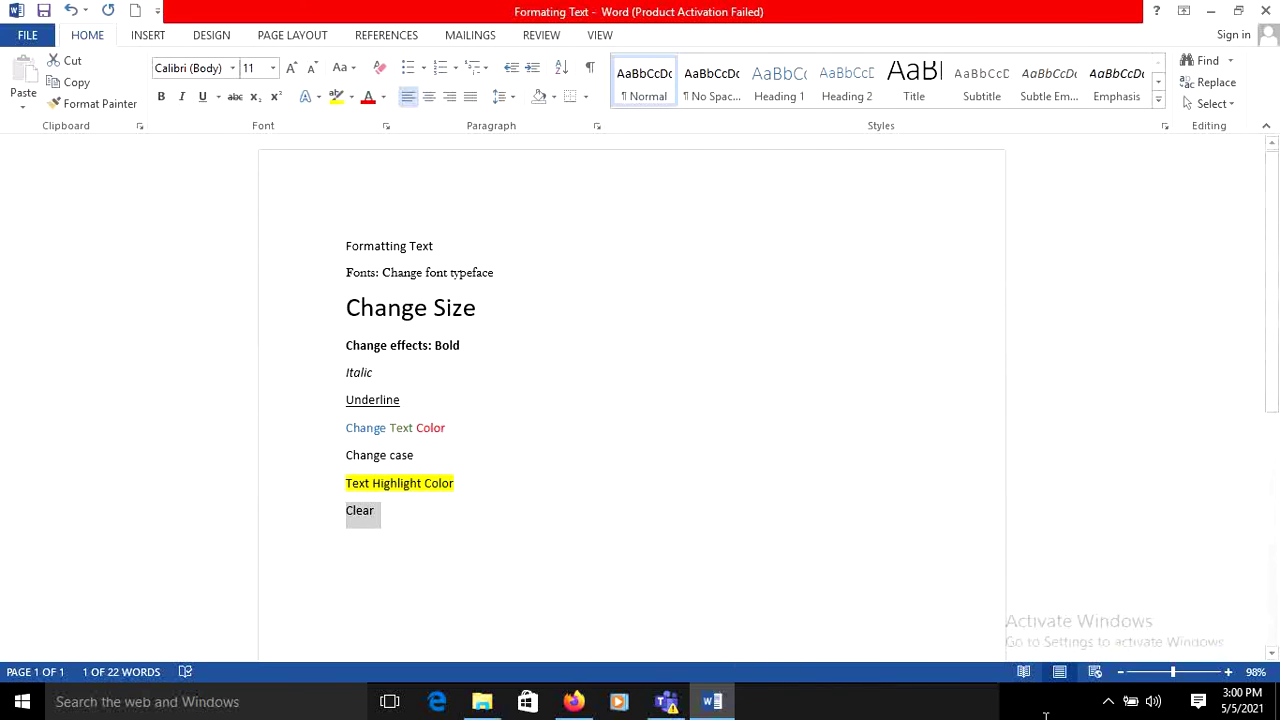
{"action": "left_click", "coordinate": [1108, 701]}
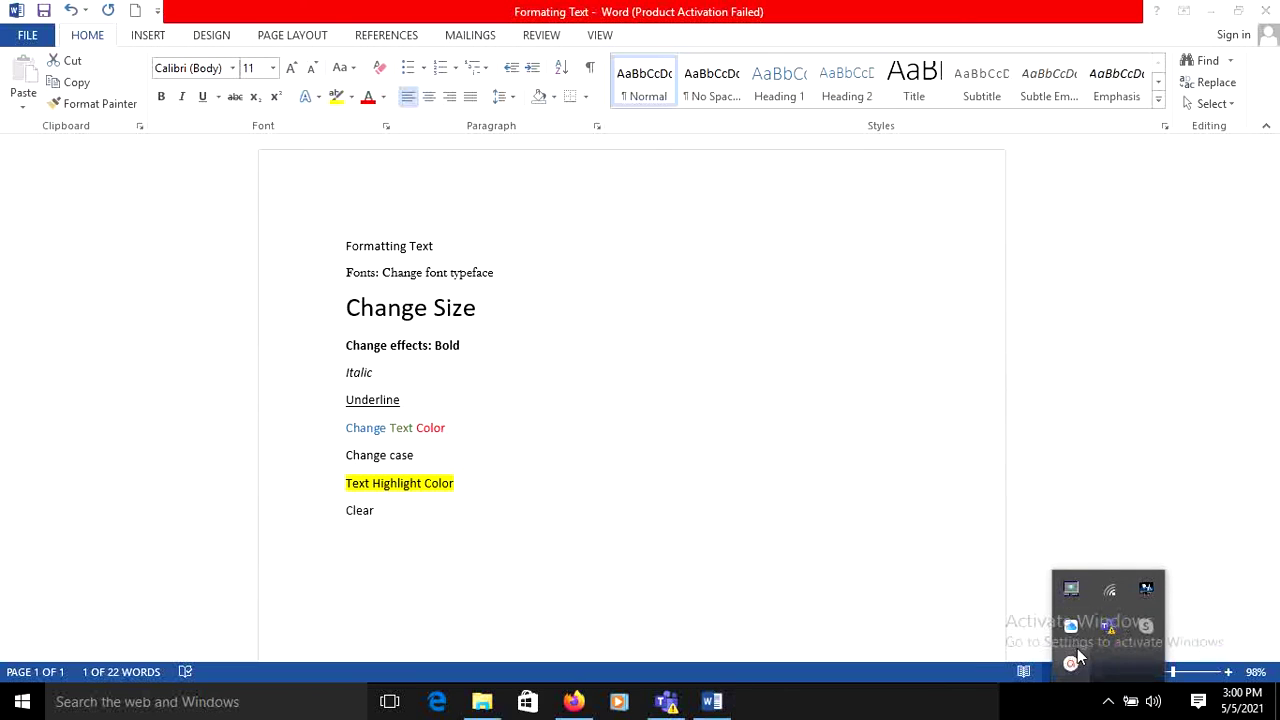